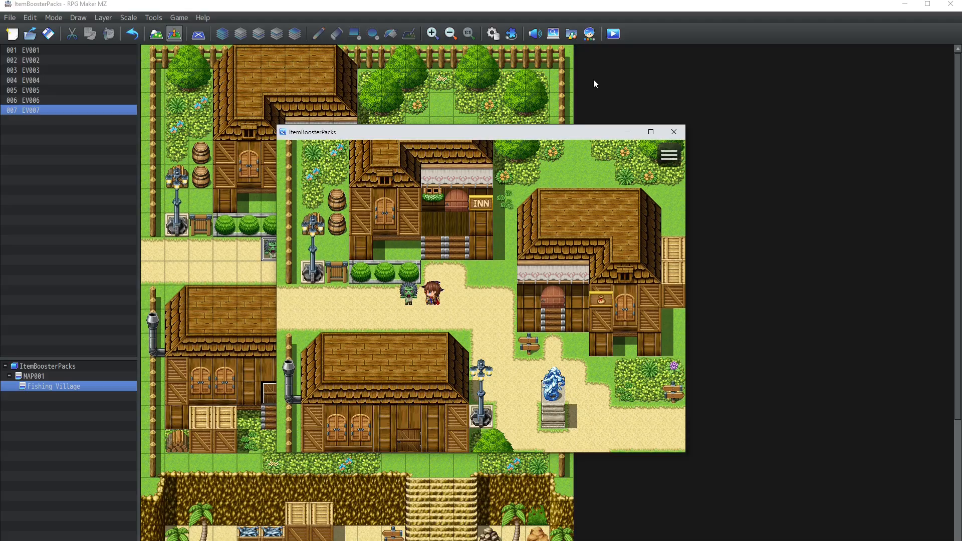
Open the Mixed Pack in the playtest, browse the descriptions of its rewards and collect them.
key(Return)
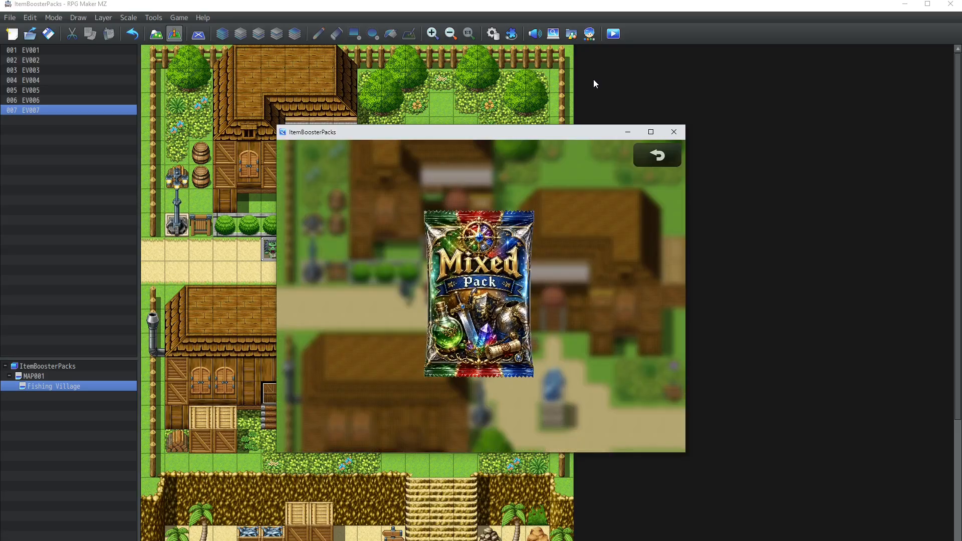
key(Down)
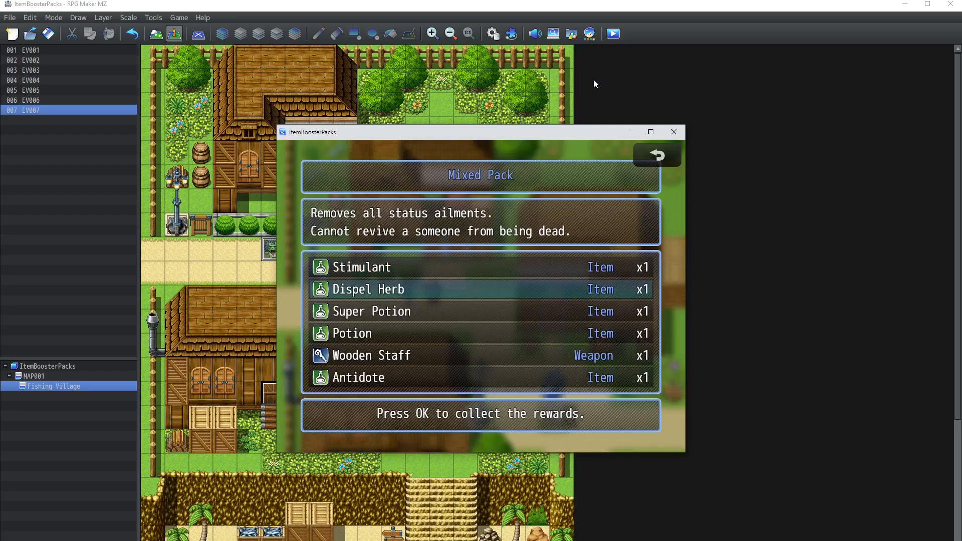
key(Down)
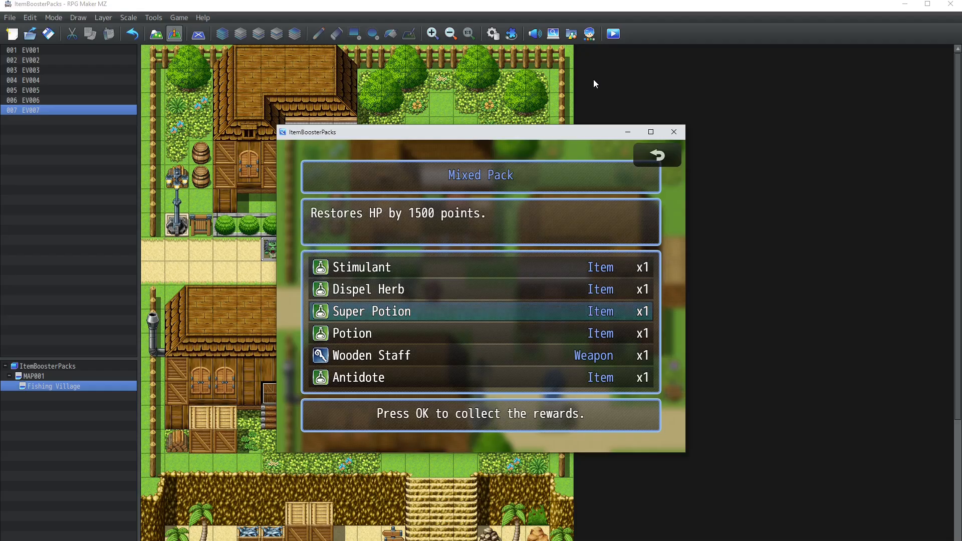
key(Down)
key(Down)
key(Down)
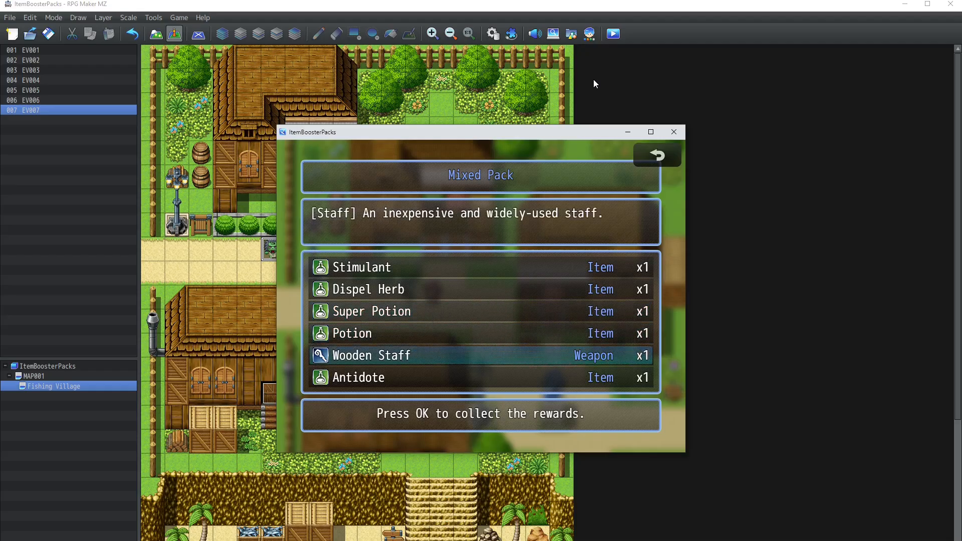
key(Up)
key(Up)
key(Up)
key(Up)
key(Up)
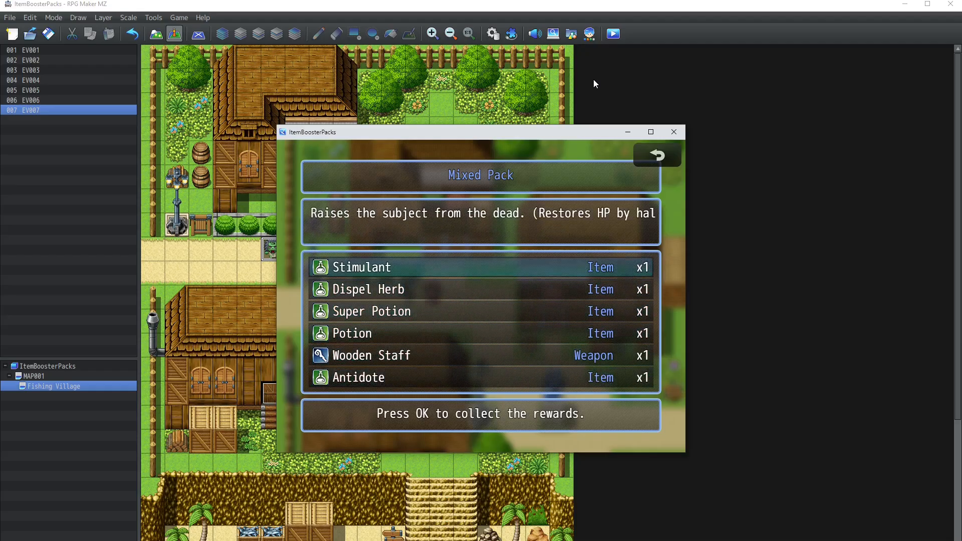
key(Down)
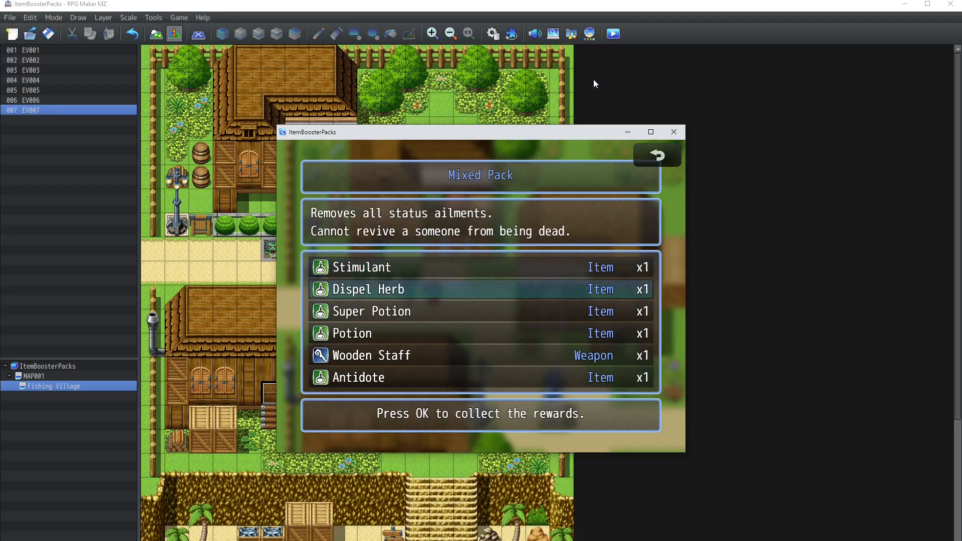
key(Return)
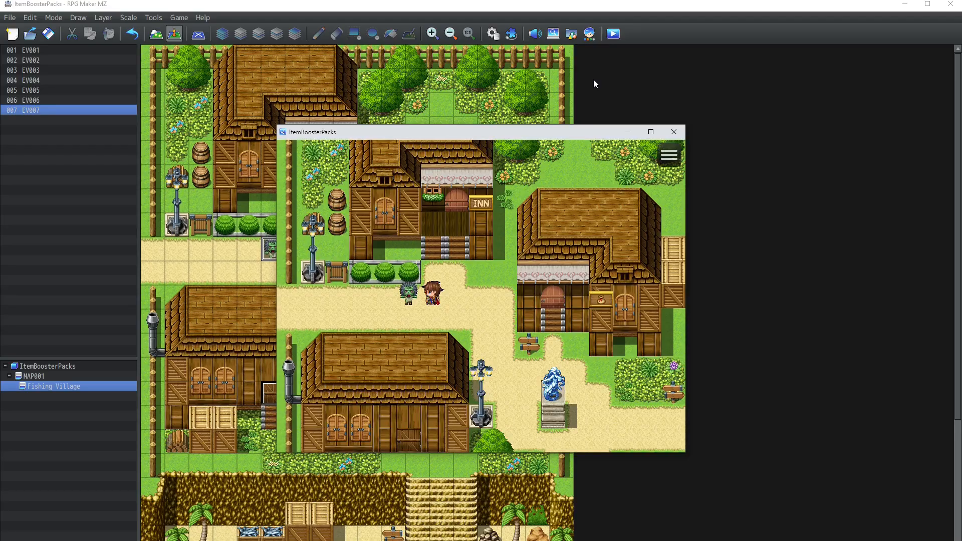
Use the Weapon Pack from the playtest's item inventory and collect its rewards.
key(Escape)
key(Return)
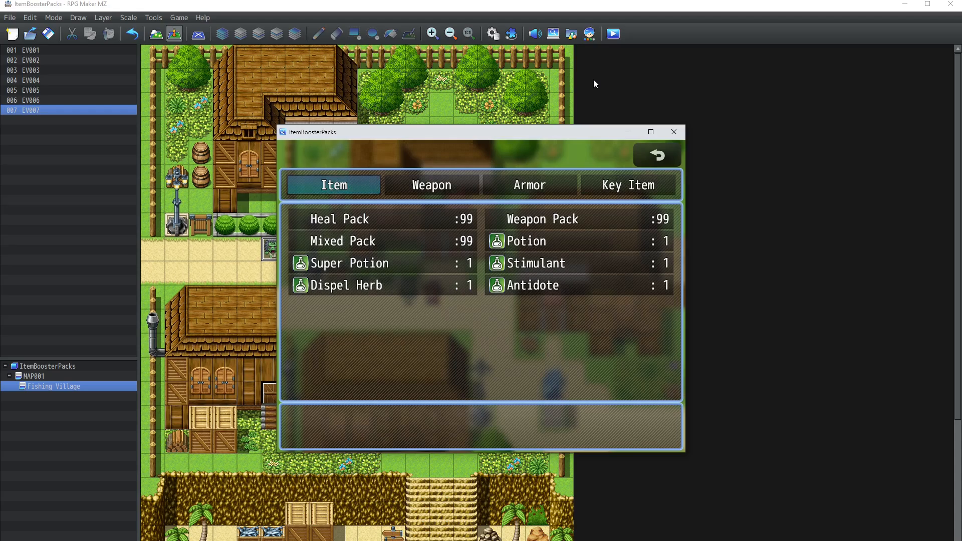
key(Return)
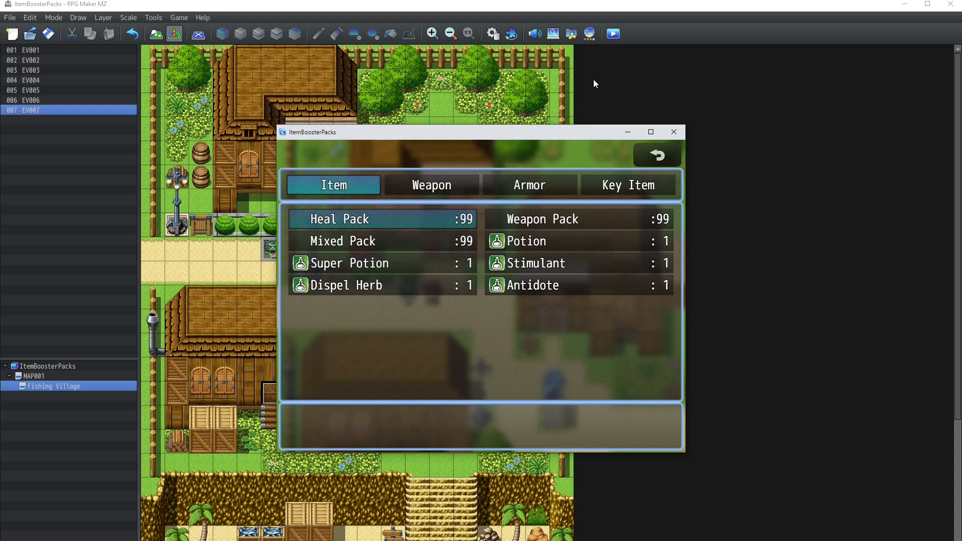
key(Right)
key(Left)
key(Right)
key(Return)
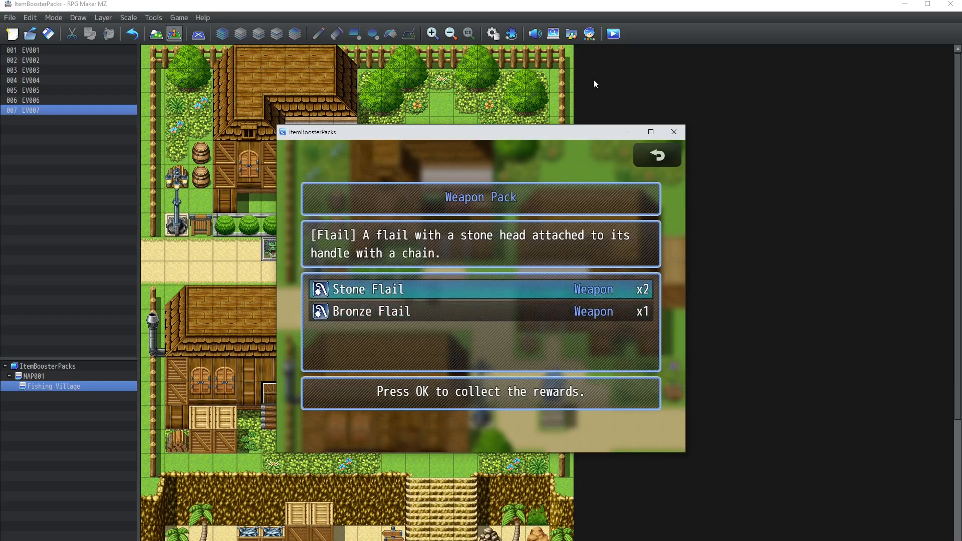
key(Return)
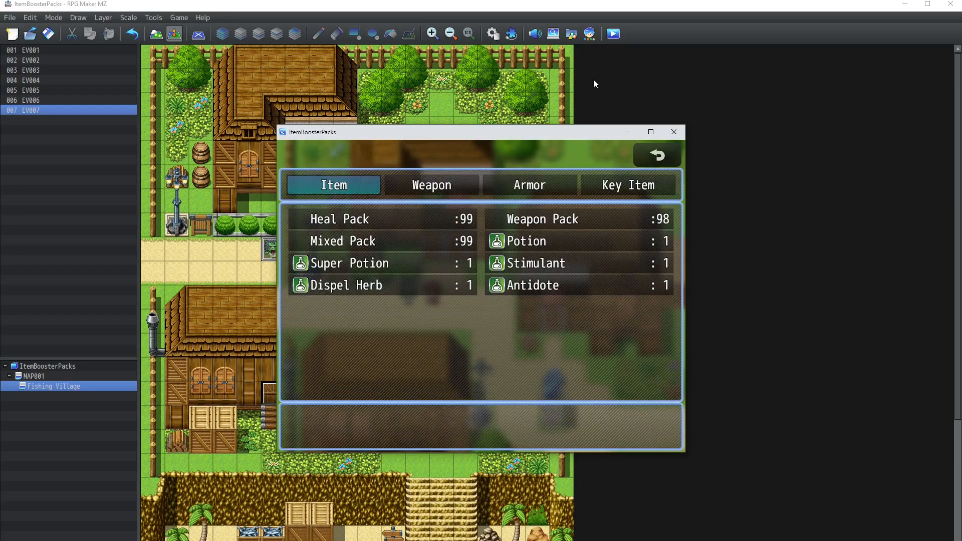
Use a Mixed Pack from the item inventory and look through the descriptions of its rewards.
key(Return)
key(Left)
key(Down)
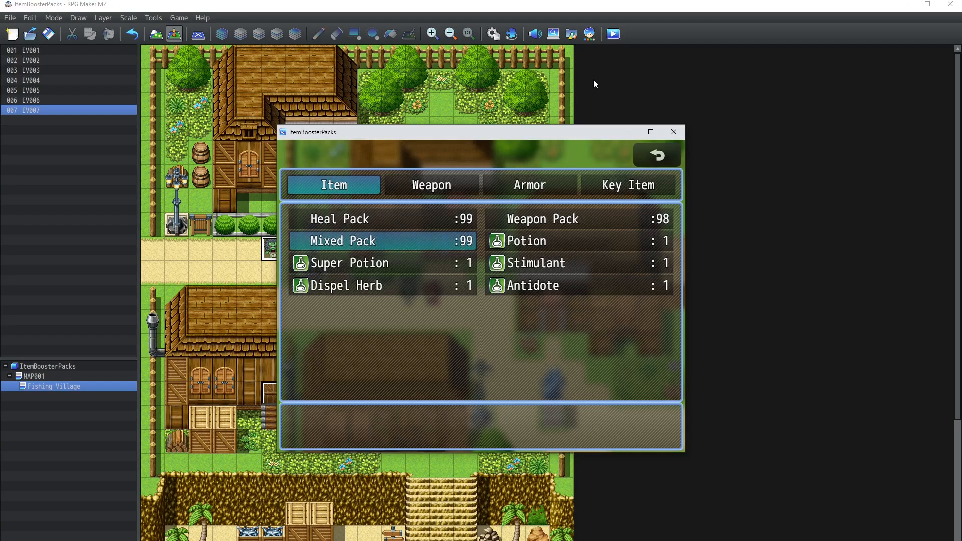
key(Return)
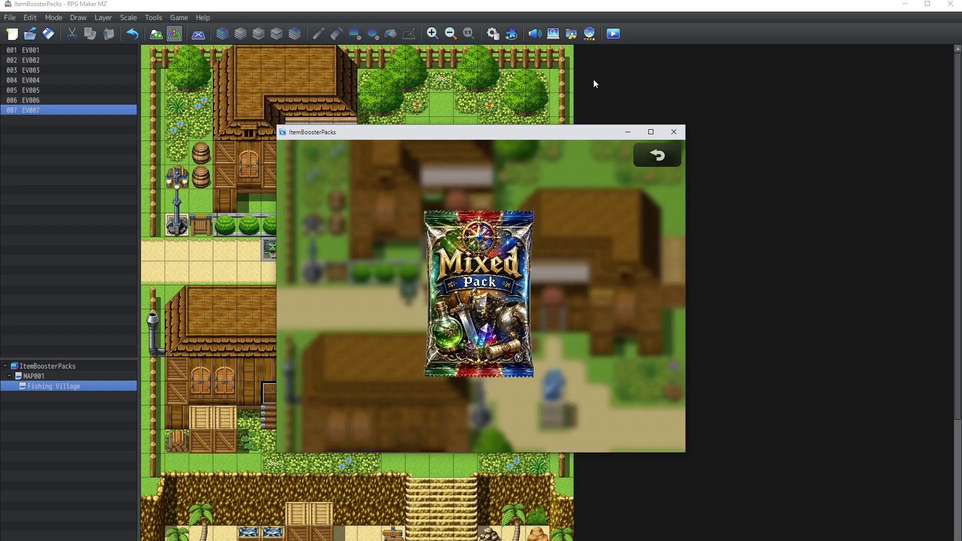
key(Down)
key(Down)
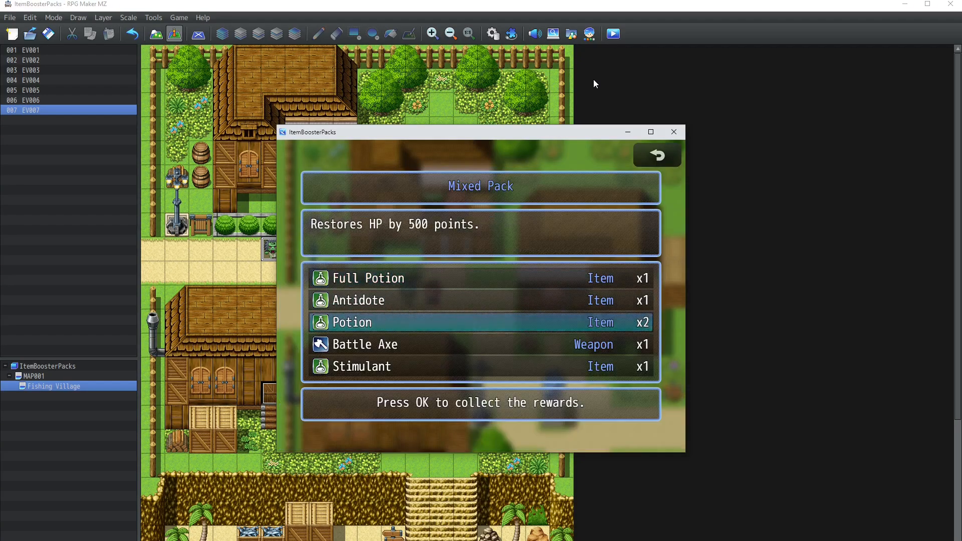
key(Down)
key(Down)
key(Up)
key(Up)
key(Up)
key(Up)
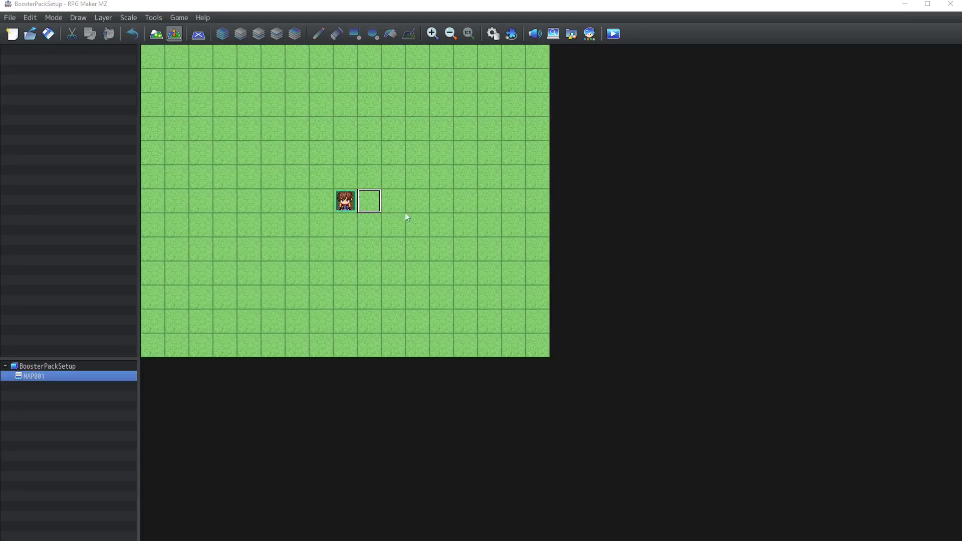
Add the RPGMT_BoosterPacks plugin to the BoosterPackSetup project's plugin list.
click(515, 37)
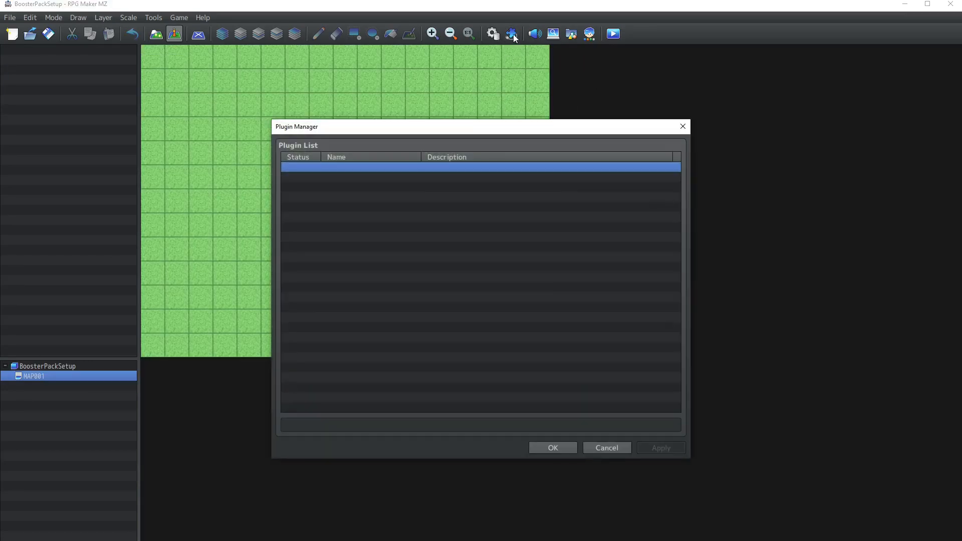
double_click(390, 169)
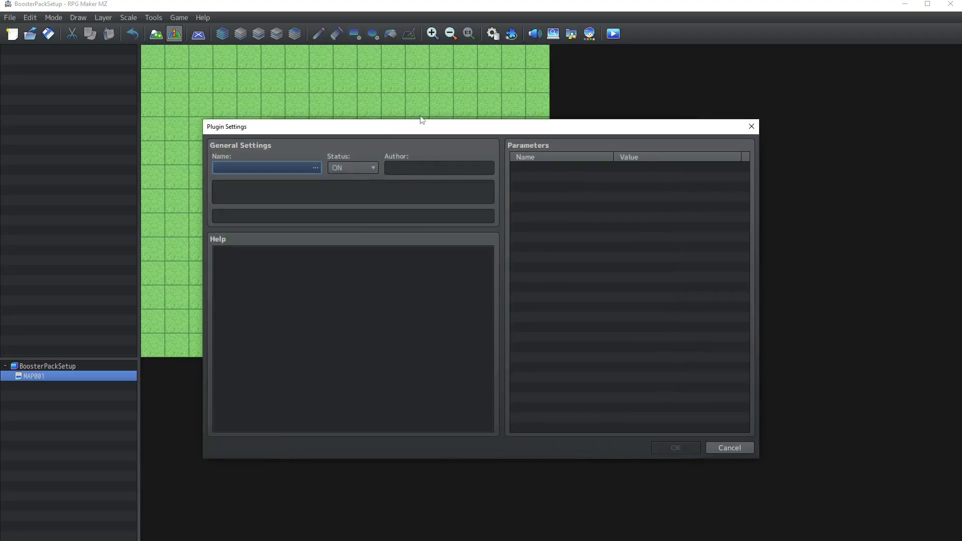
click(287, 168)
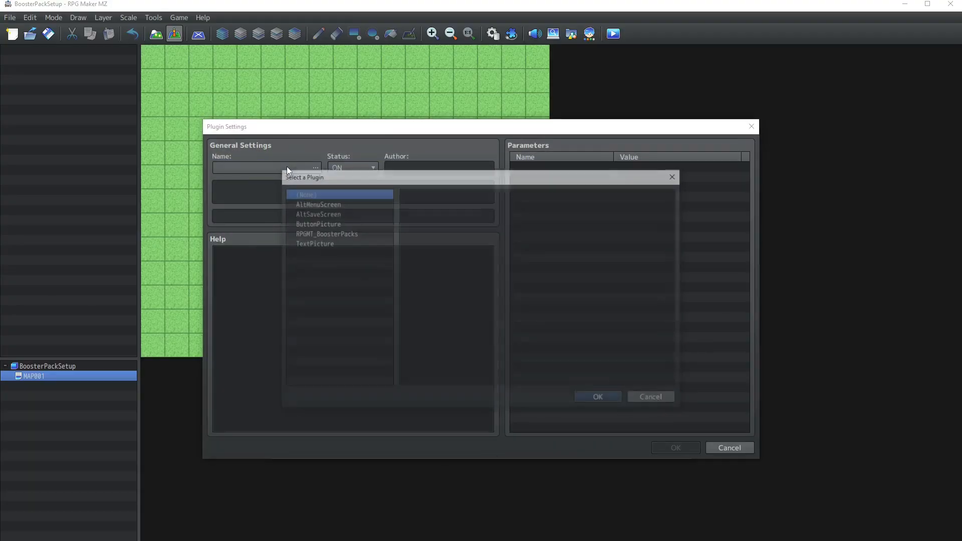
double_click(323, 233)
Start a new booster pack entry in the plugin's Booster Packs parameter.
click(562, 168)
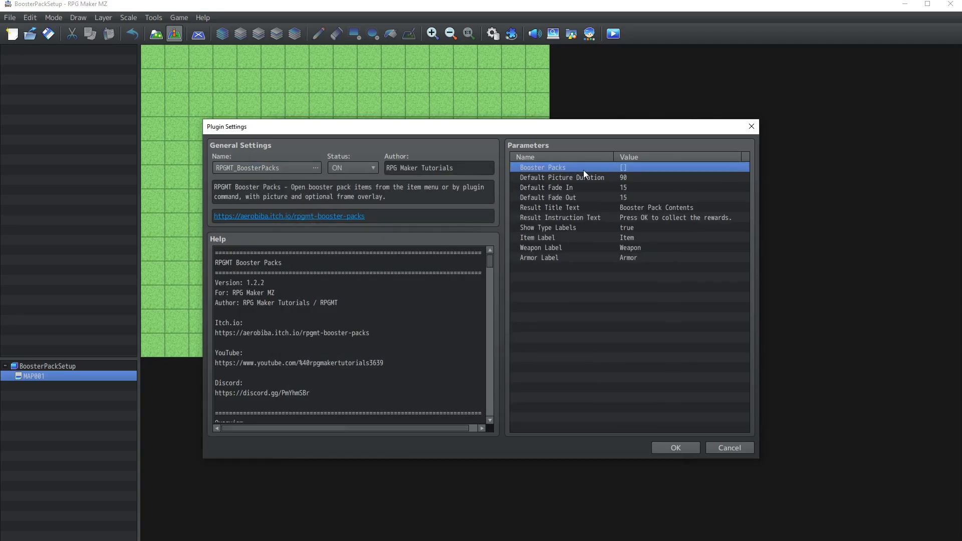
double_click(583, 170)
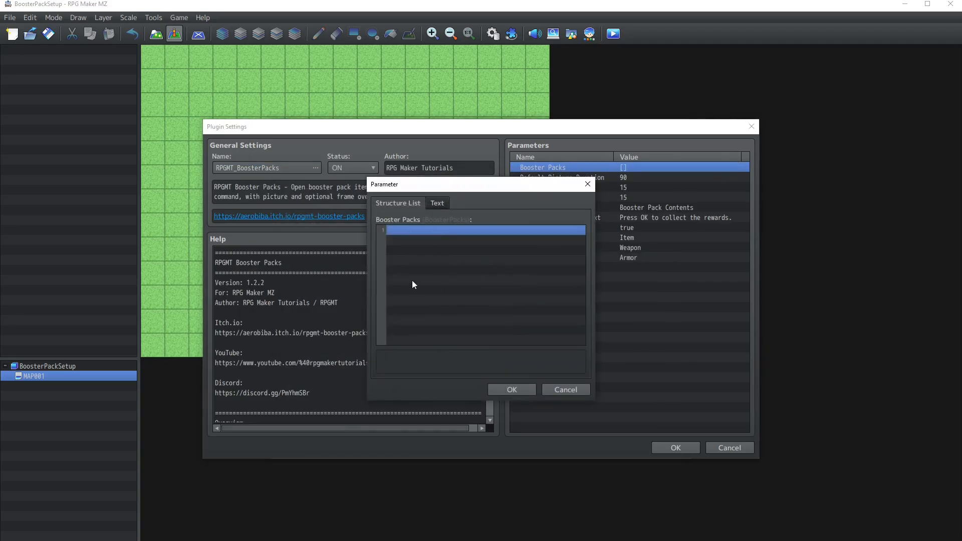
double_click(422, 229)
scroll(511, 251, up, 1)
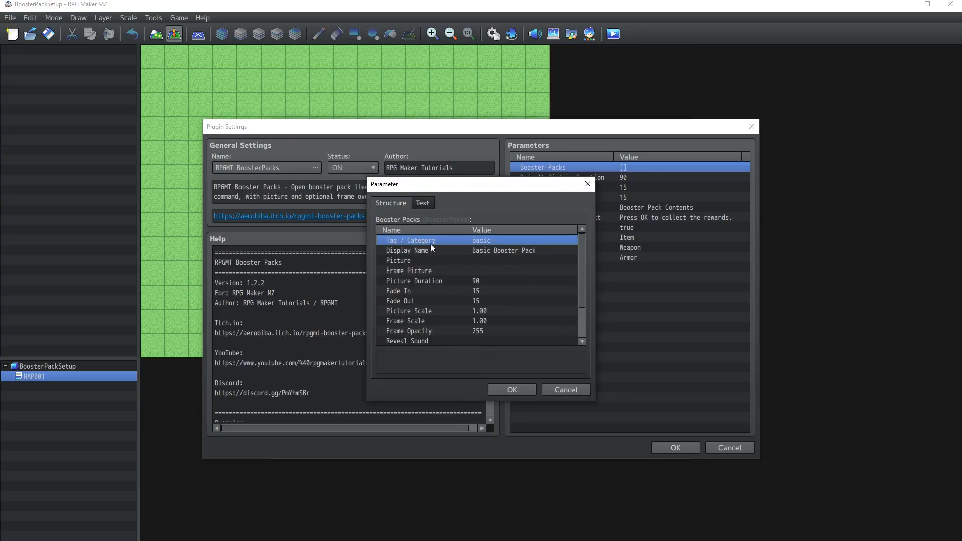
Set the booster pack's Picture to the MixedPack image.
double_click(479, 261)
double_click(464, 287)
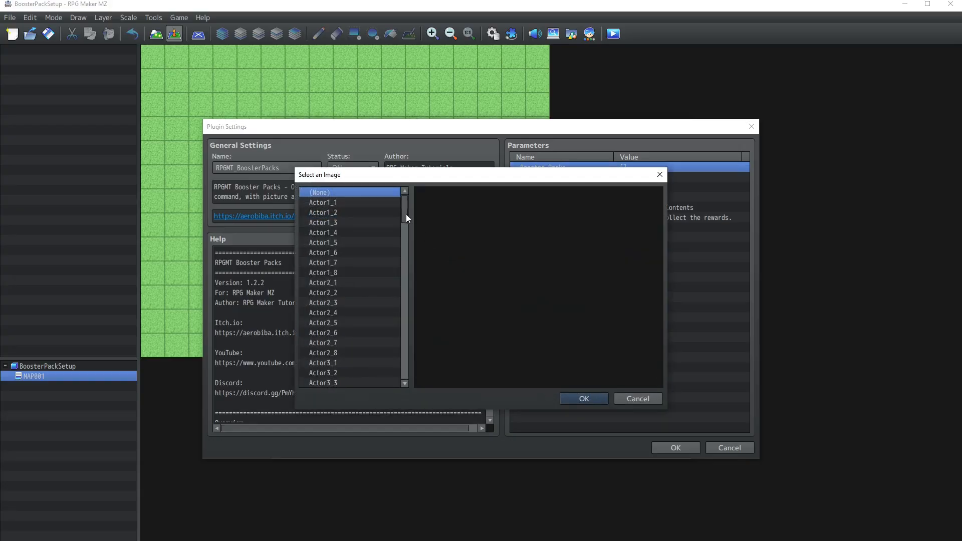
drag(406, 215, 393, 256)
click(326, 259)
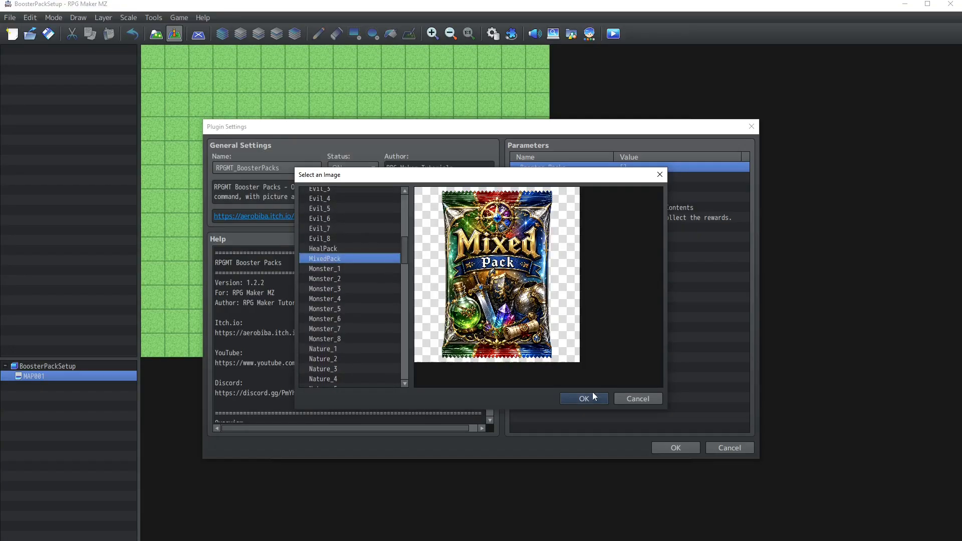
click(584, 395)
click(501, 336)
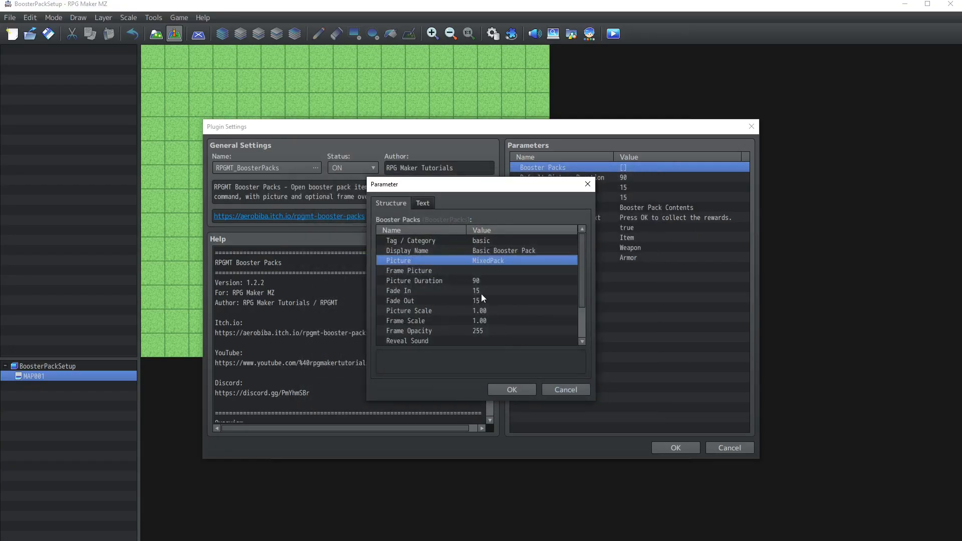
Set the booster pack's Reveal Sound to Bell1.
click(453, 272)
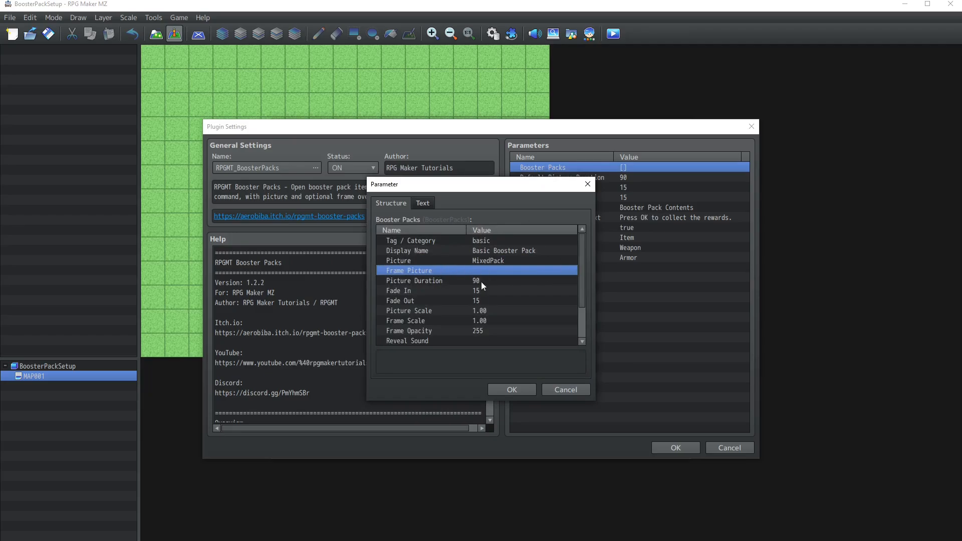
scroll(495, 290, down, 1)
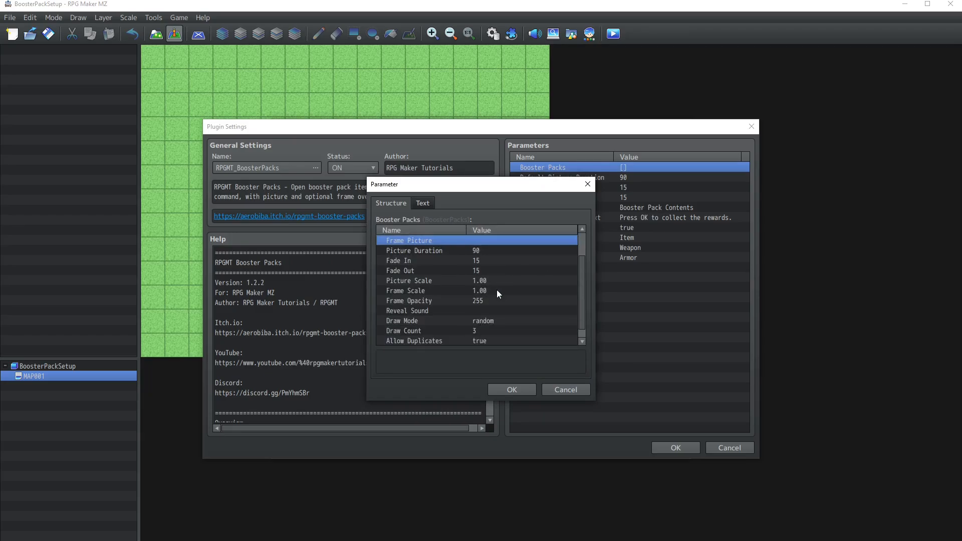
click(449, 252)
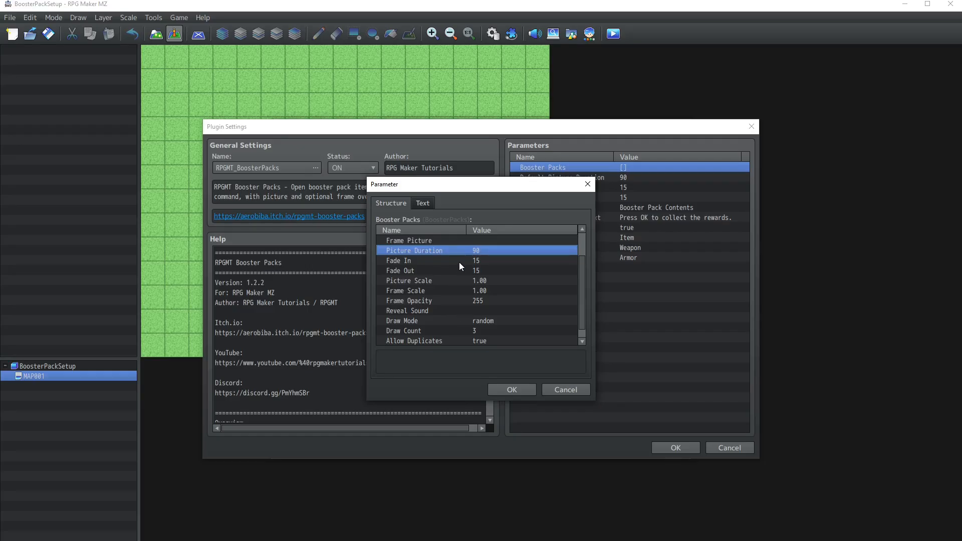
scroll(446, 271, down, 1)
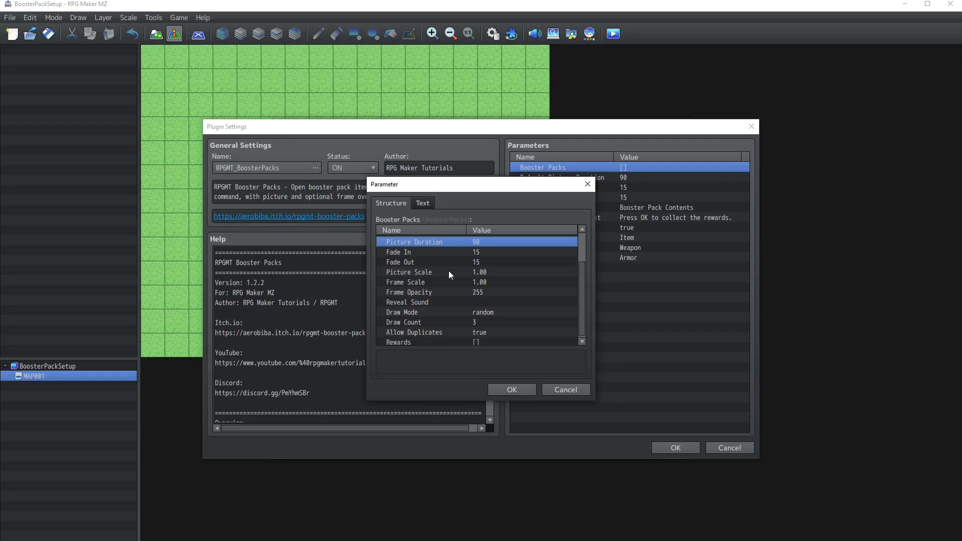
click(466, 296)
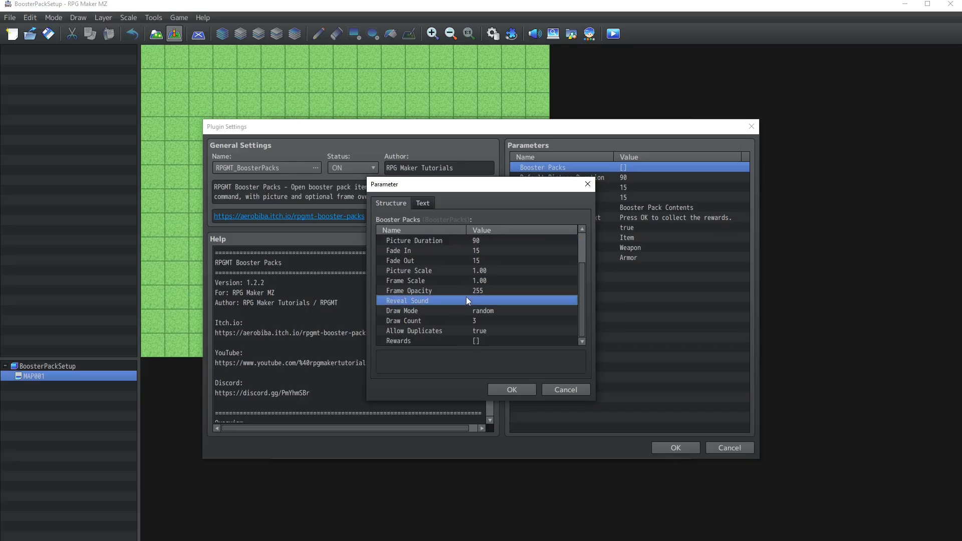
double_click(466, 301)
double_click(467, 284)
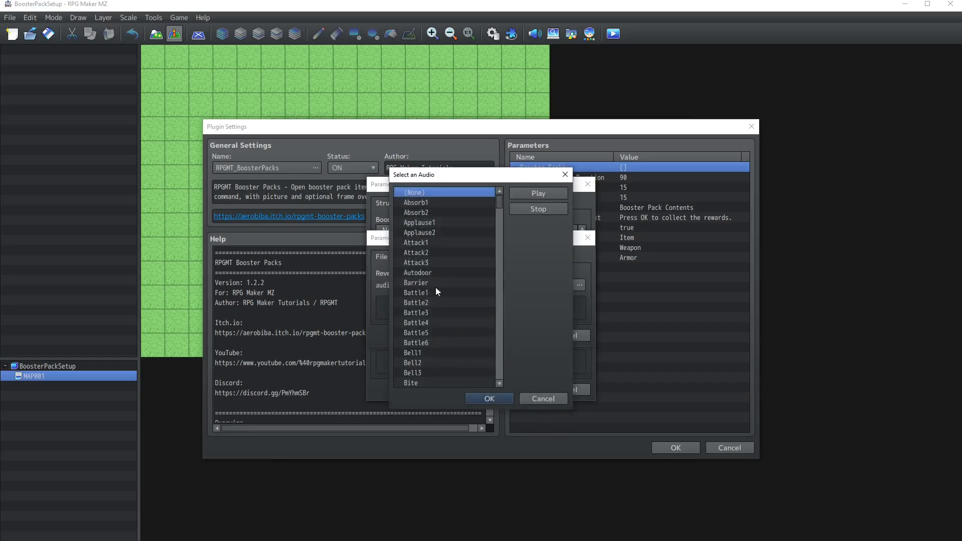
click(418, 353)
click(484, 398)
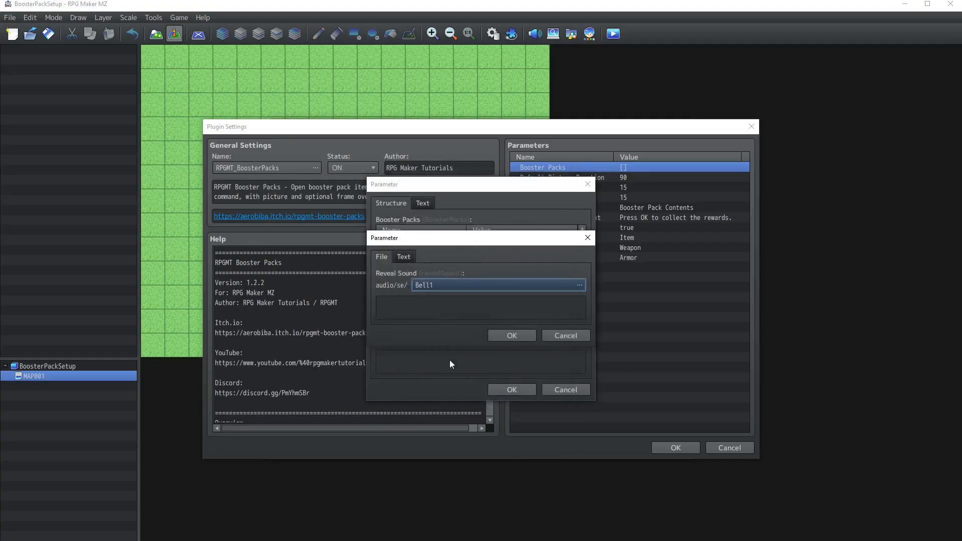
click(502, 337)
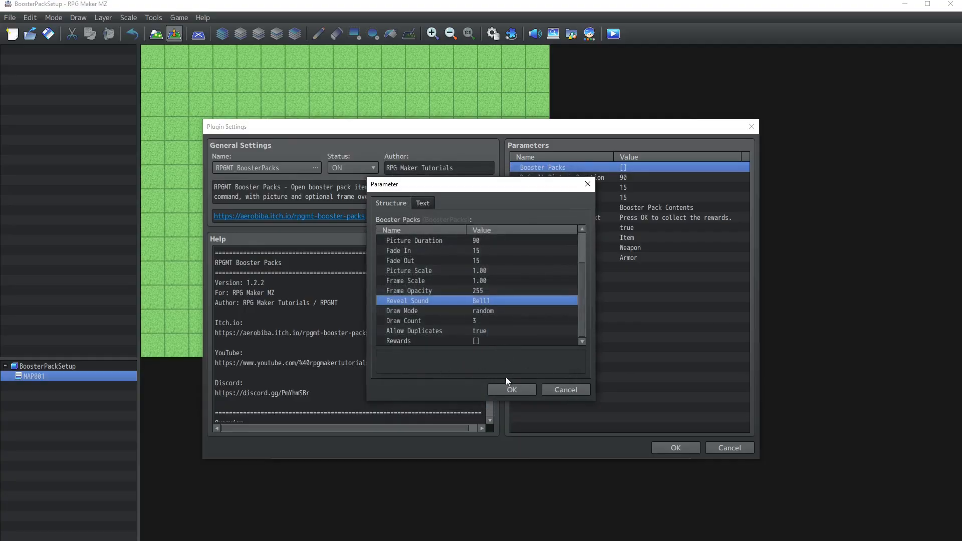
Examine the available Draw Mode options for the booster pack without changing the setting.
click(478, 311)
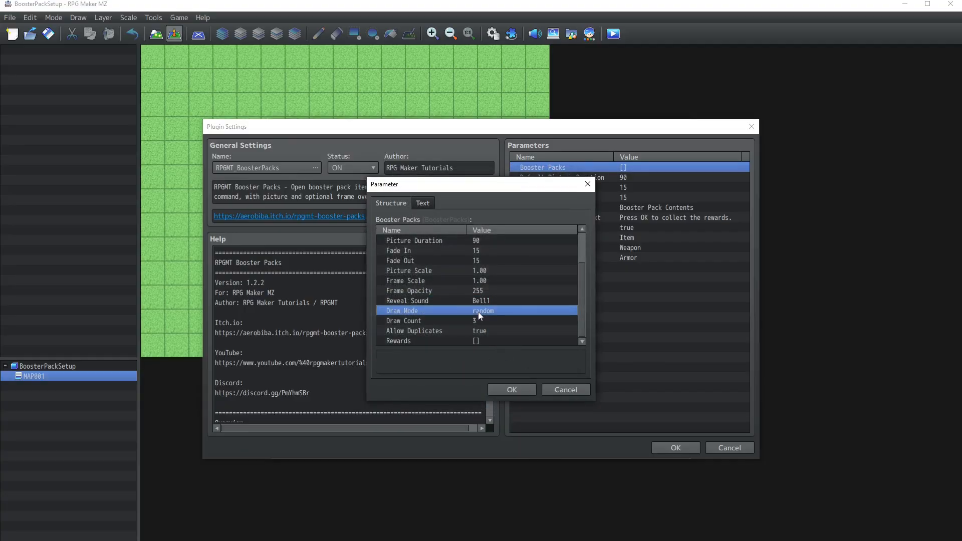
double_click(478, 312)
click(431, 285)
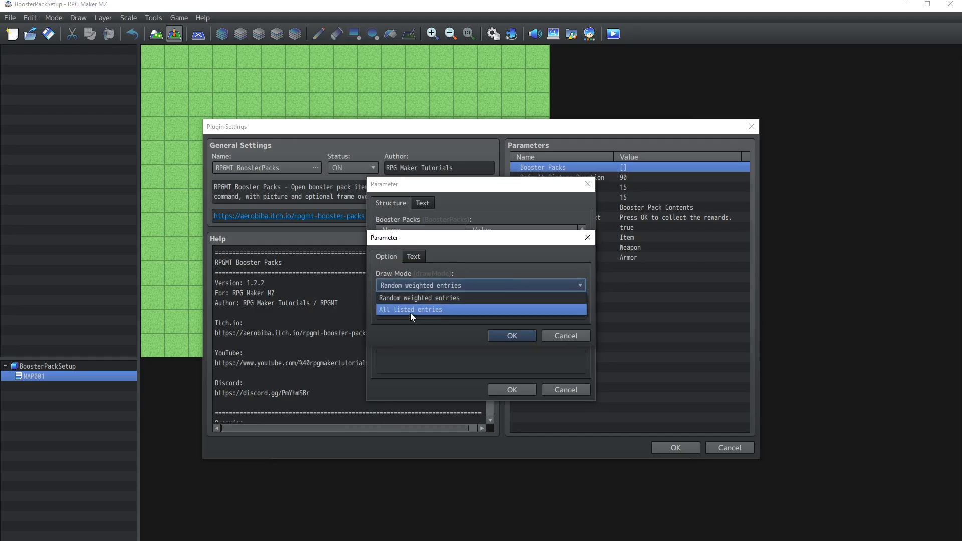
click(443, 299)
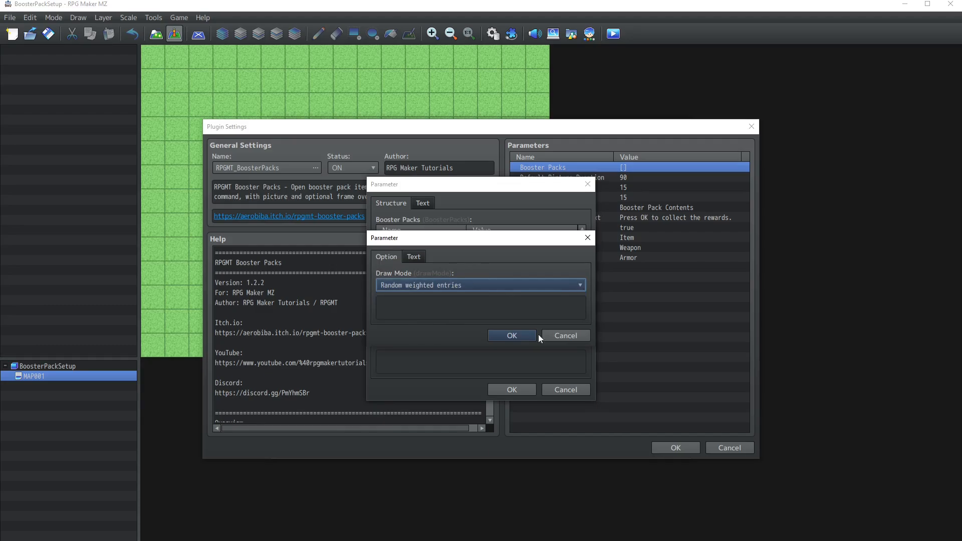
click(552, 335)
Set the booster pack's Draw Count to 6.
double_click(447, 320)
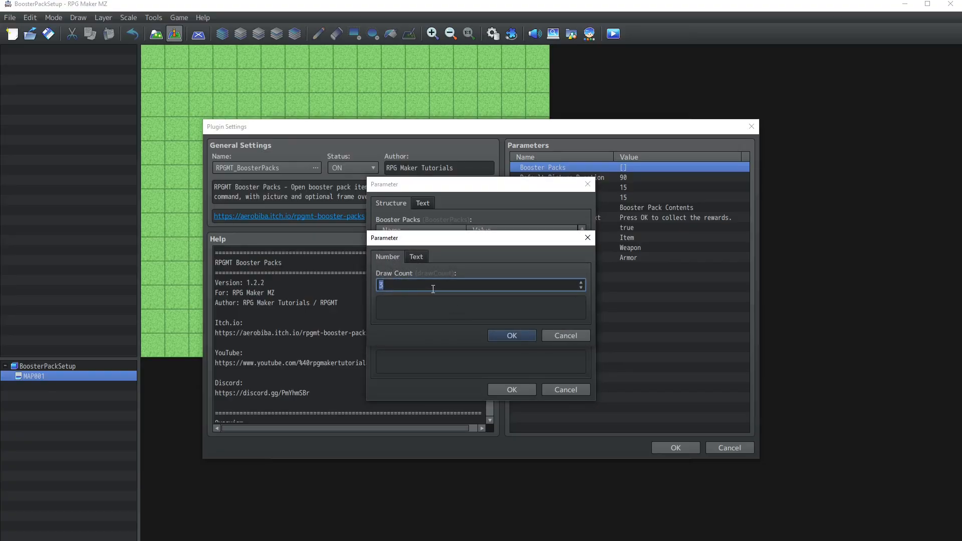
text(6)
click(511, 335)
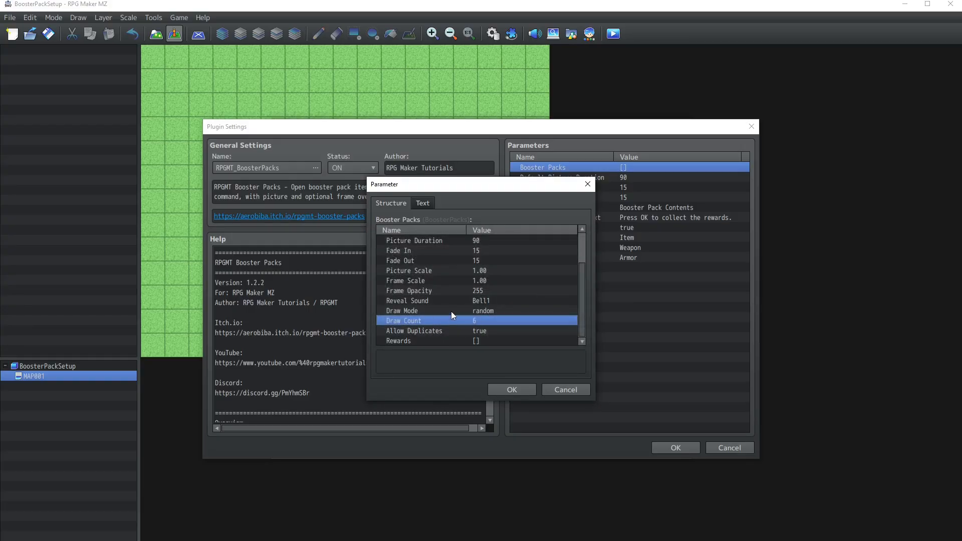
click(430, 333)
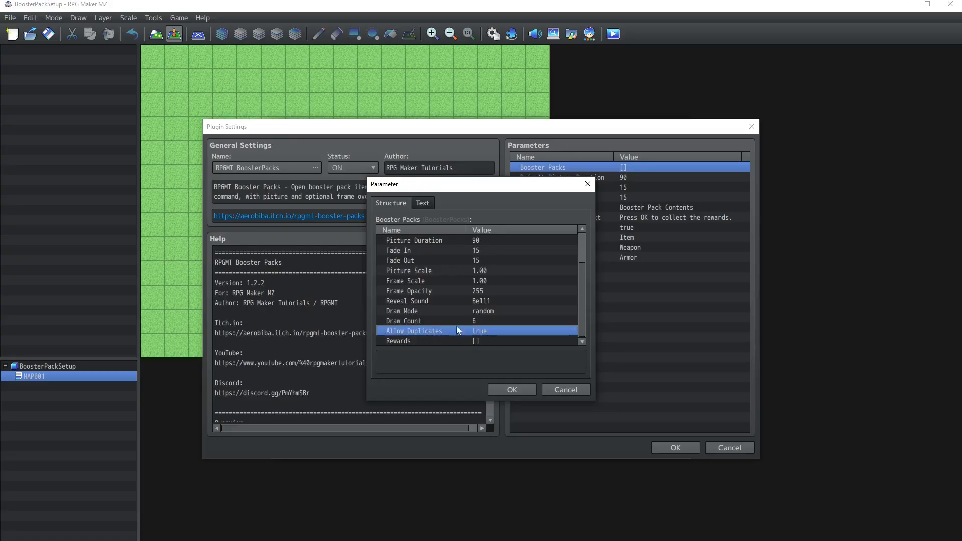
Create the first entry in the booster pack's Rewards list and set its Item to 0007 Potion.
double_click(424, 340)
double_click(435, 229)
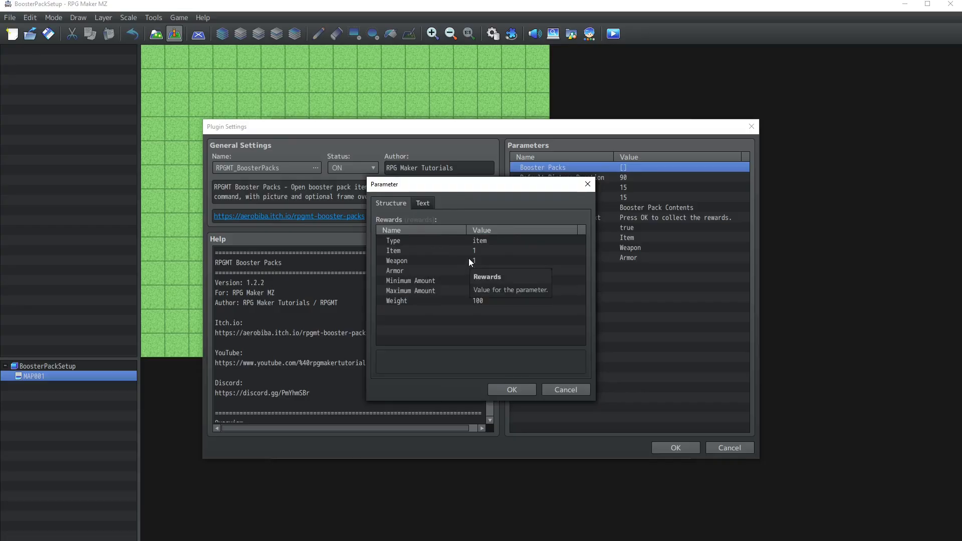
double_click(440, 249)
click(460, 283)
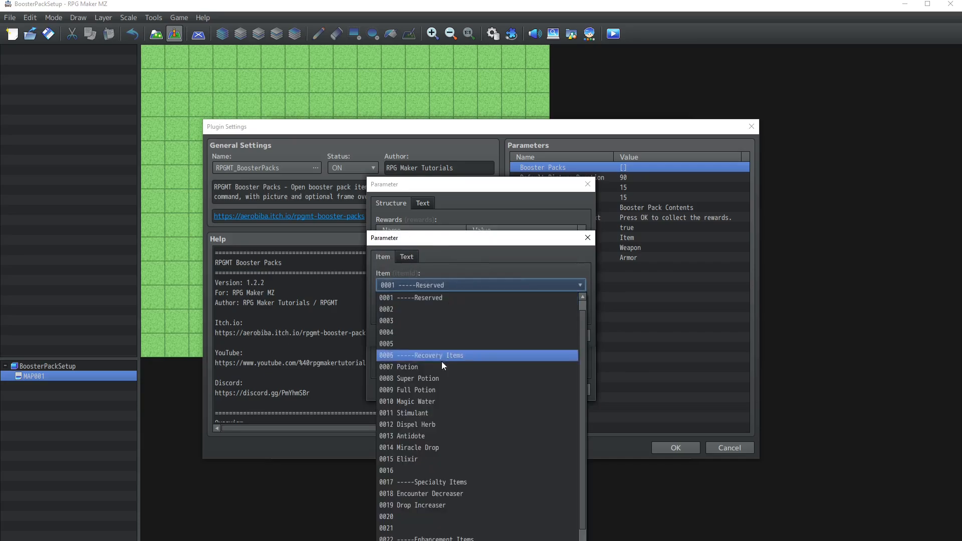
click(443, 366)
click(516, 335)
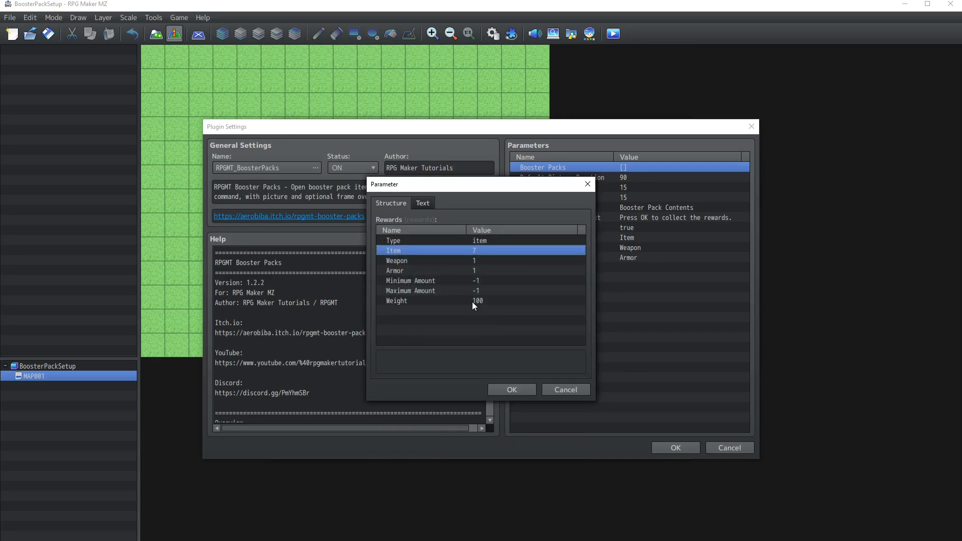
Review the Potion reward's Type, Item, Weapon, Armor, Minimum Amount, Maximum Amount and Weight settings.
click(425, 261)
click(416, 271)
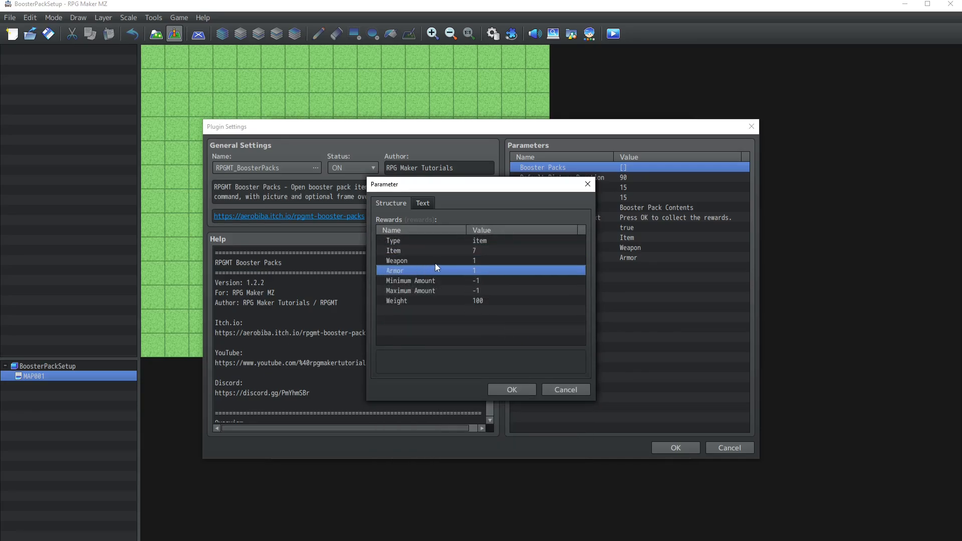
click(424, 260)
click(444, 251)
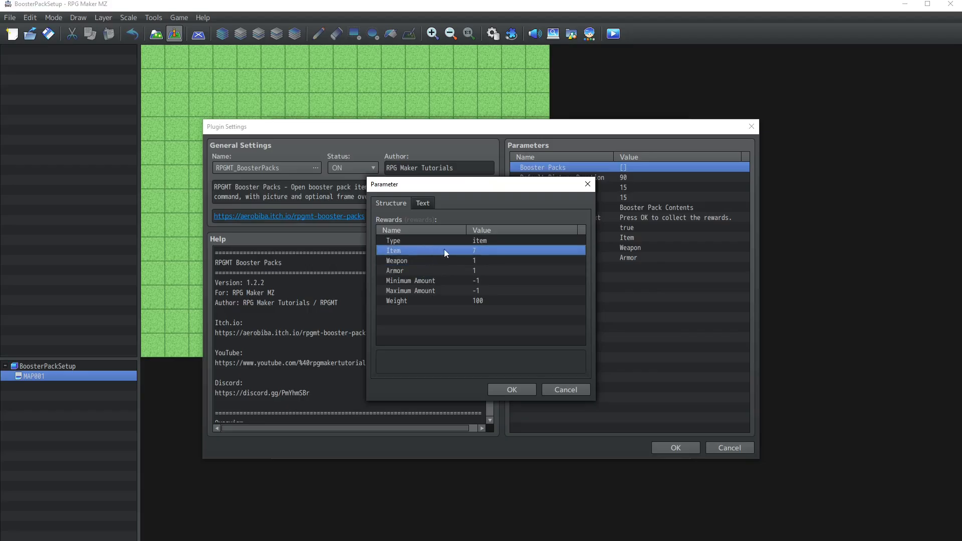
click(455, 241)
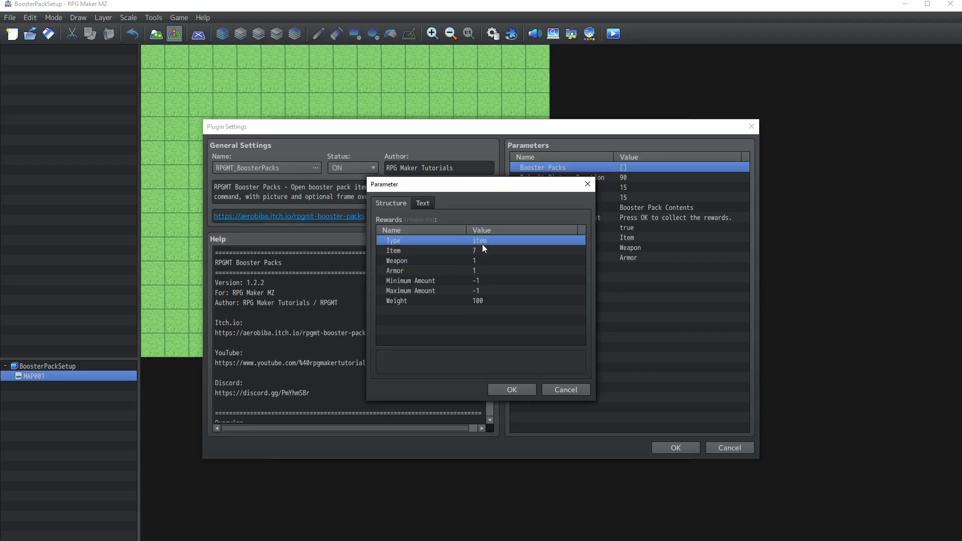
click(414, 282)
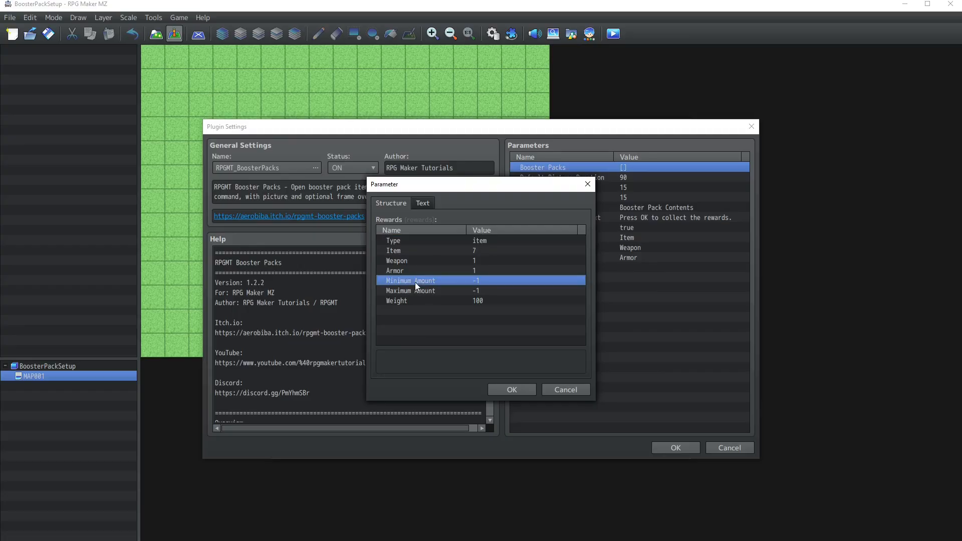
click(415, 292)
click(419, 282)
click(418, 292)
click(425, 282)
click(427, 302)
Set the Potion reward's Weight to 30 and save the reward entry.
double_click(421, 300)
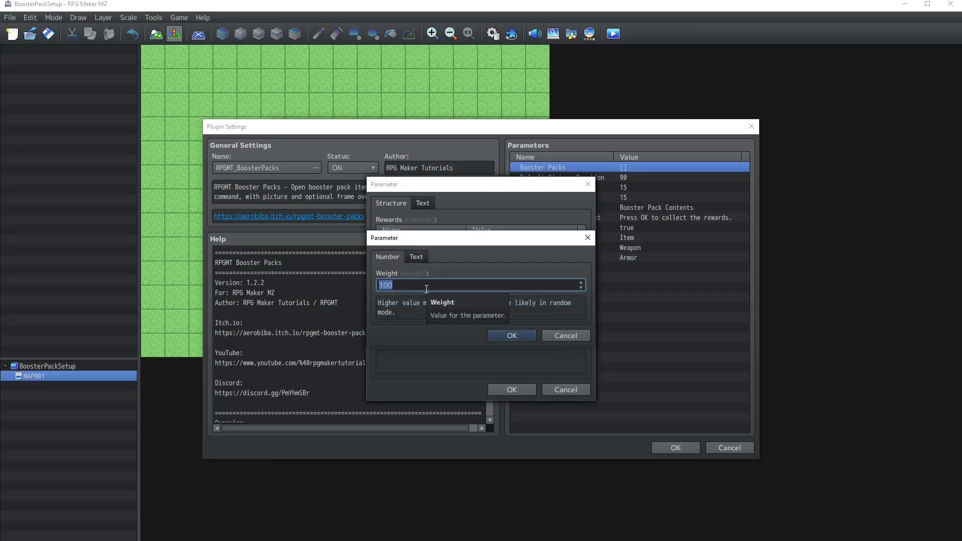
text(30)
click(511, 336)
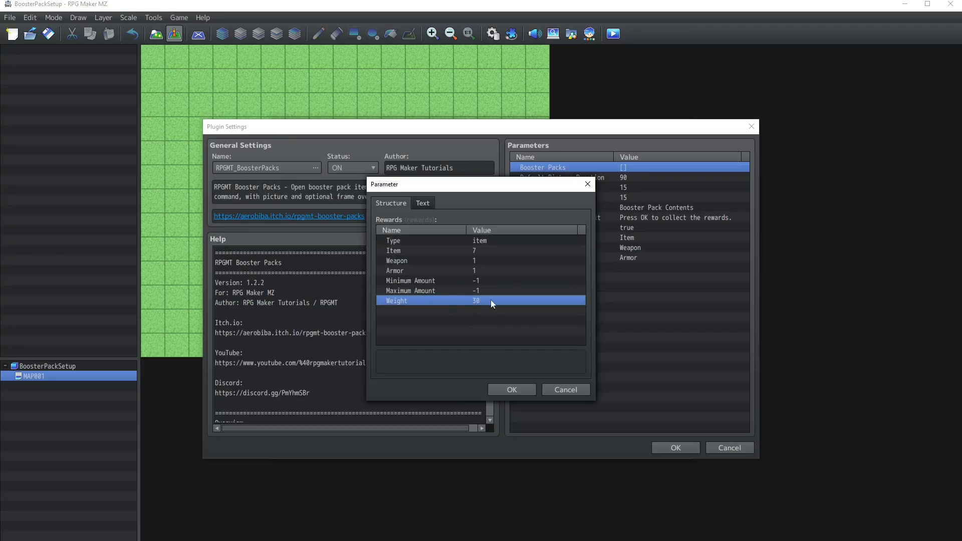
click(503, 388)
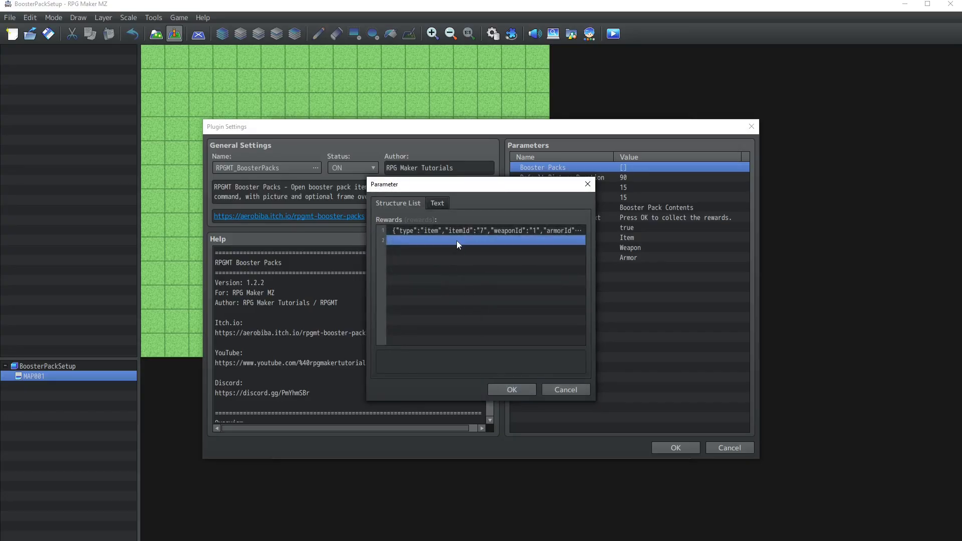
Add a second reward entry for item 0008 Super Potion with a Weight of 15.
double_click(456, 241)
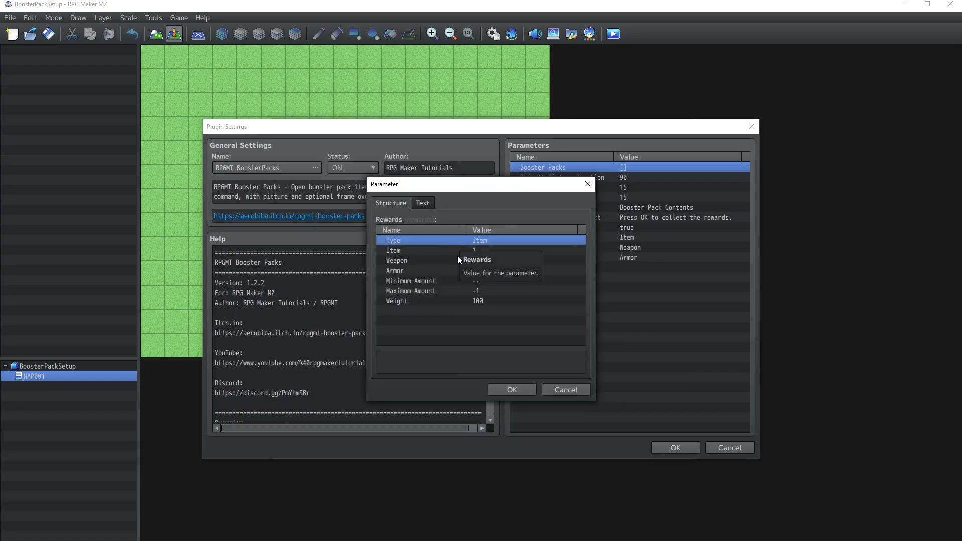
double_click(417, 251)
click(461, 283)
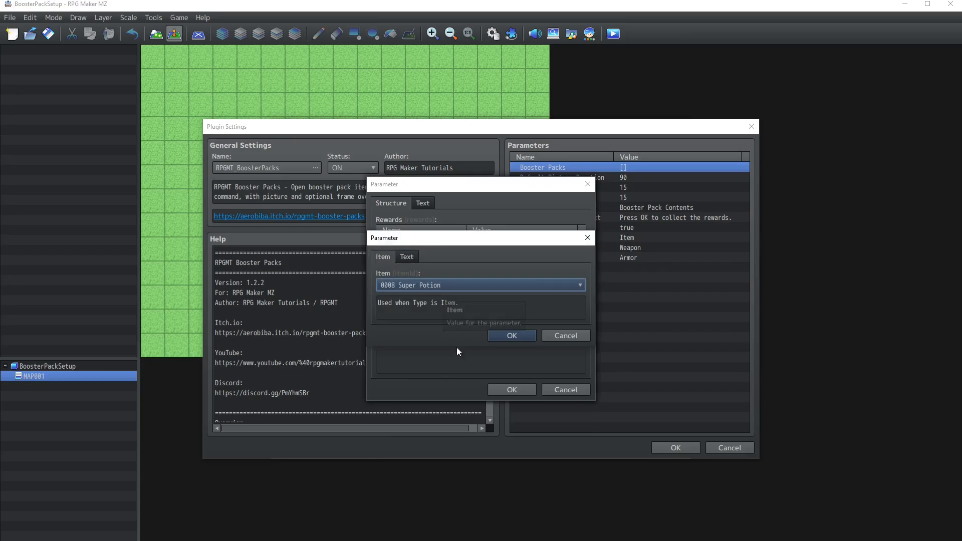
click(501, 337)
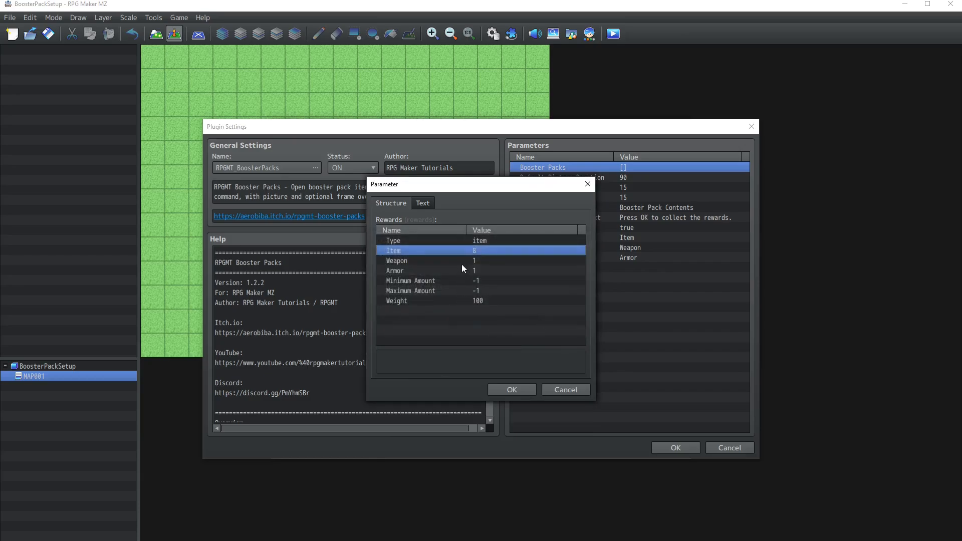
double_click(441, 300)
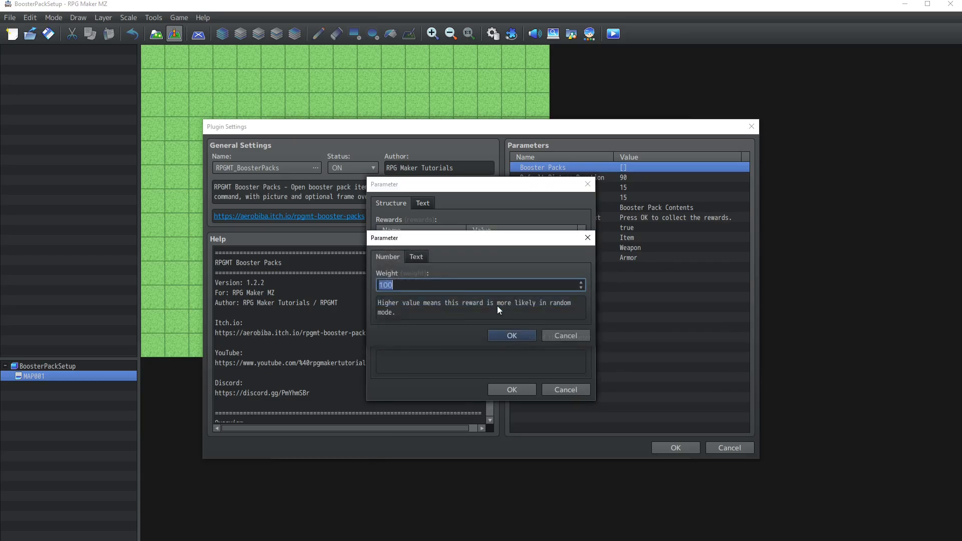
text(15)
click(497, 333)
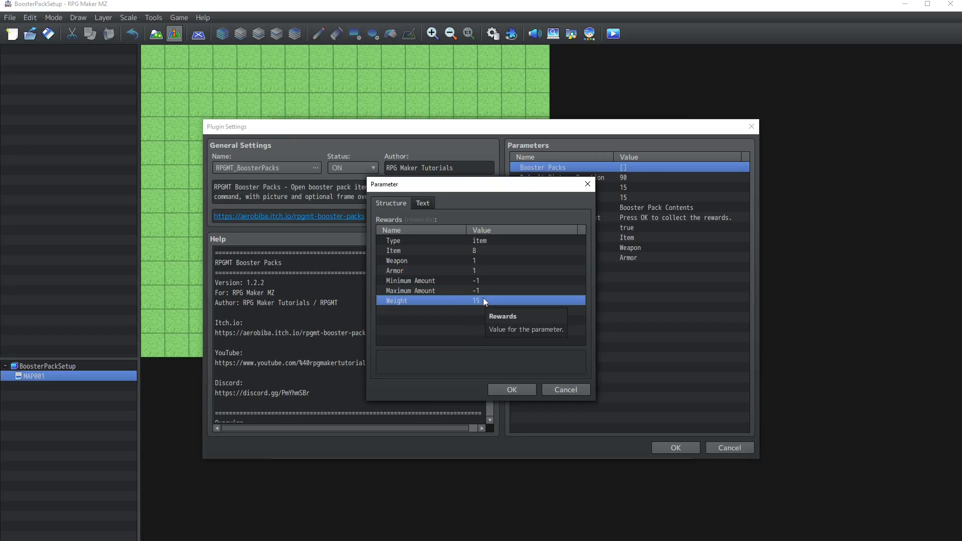
click(501, 389)
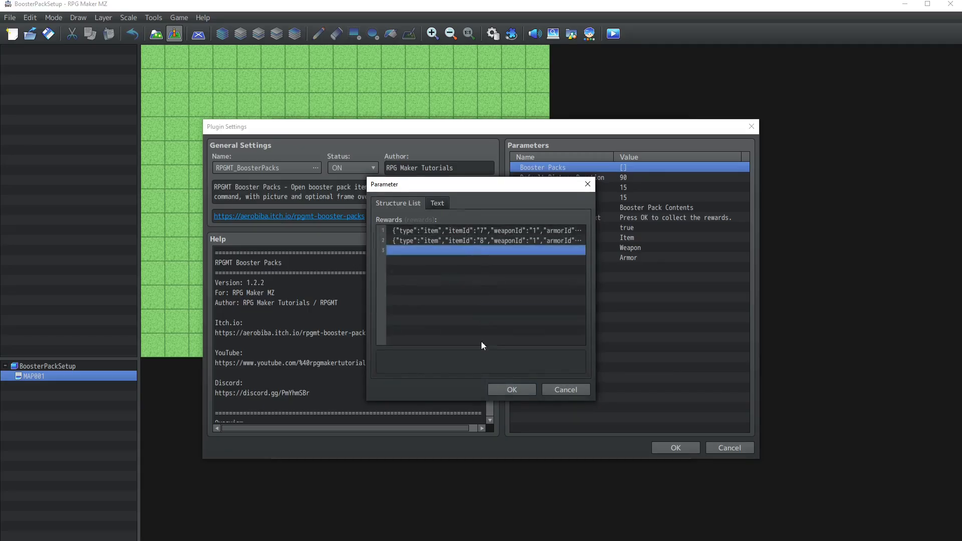
Add a third reward entry for item 0009 Full Potion with a Weight of 5.
double_click(451, 250)
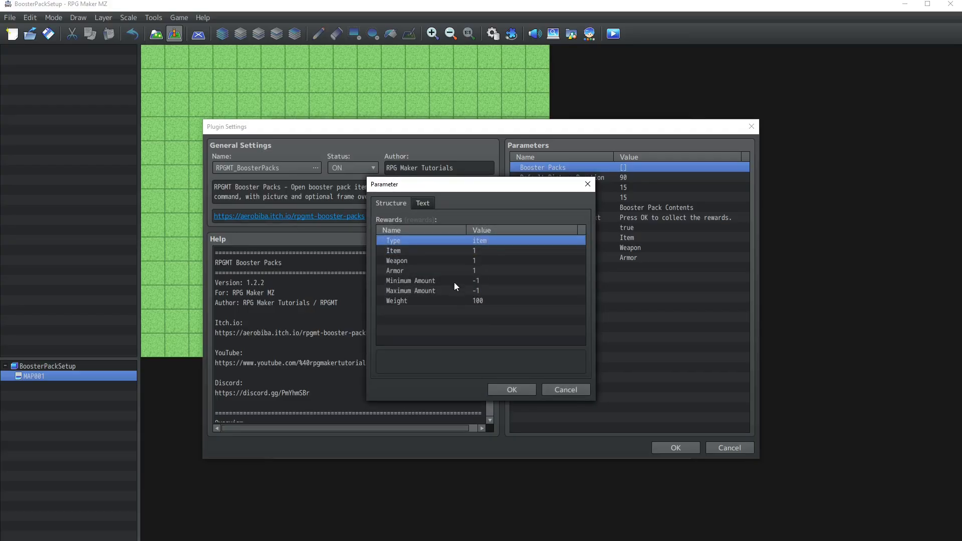
double_click(443, 249)
click(491, 285)
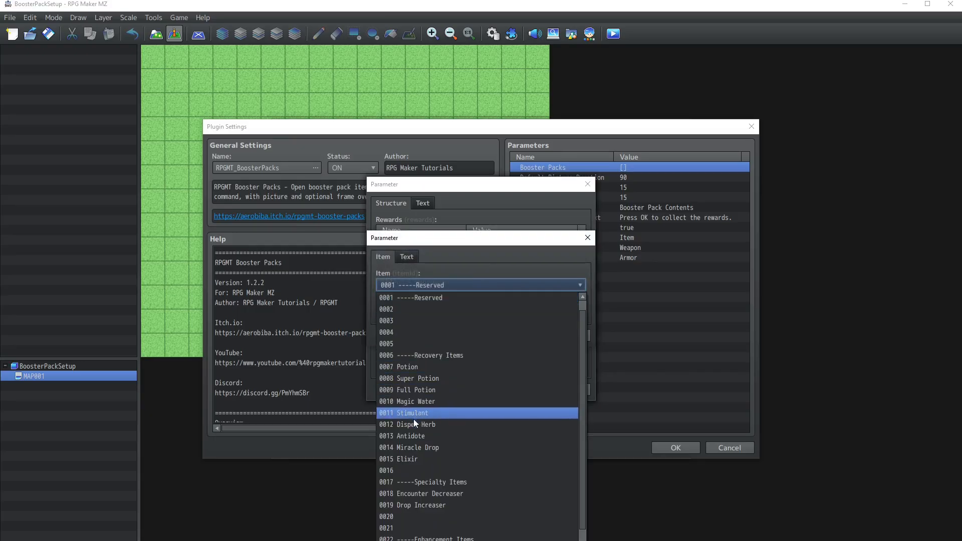
click(419, 390)
click(499, 335)
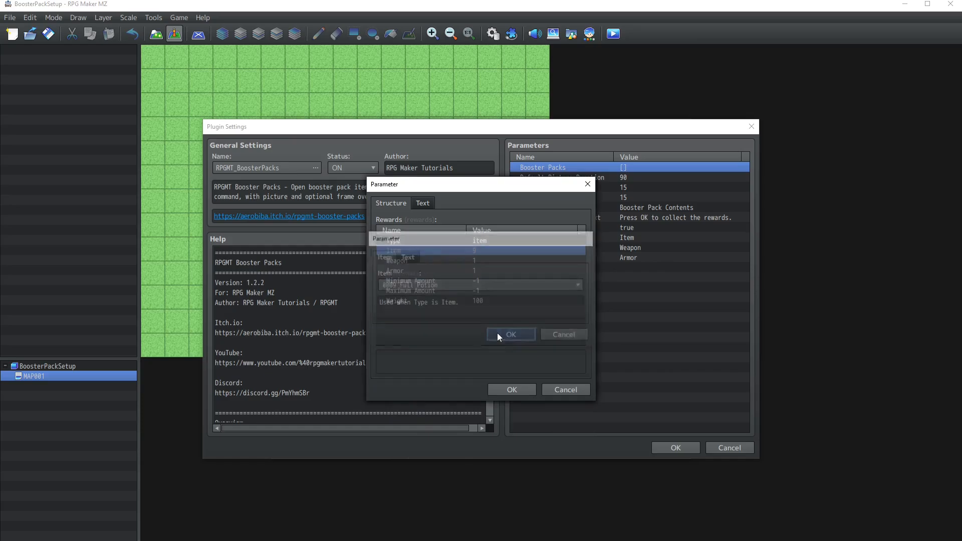
double_click(463, 299)
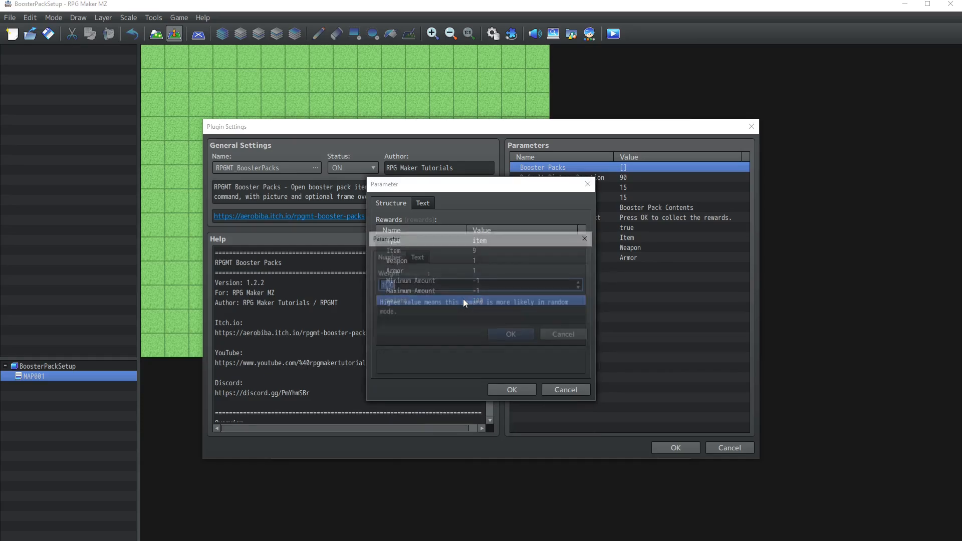
text(5)
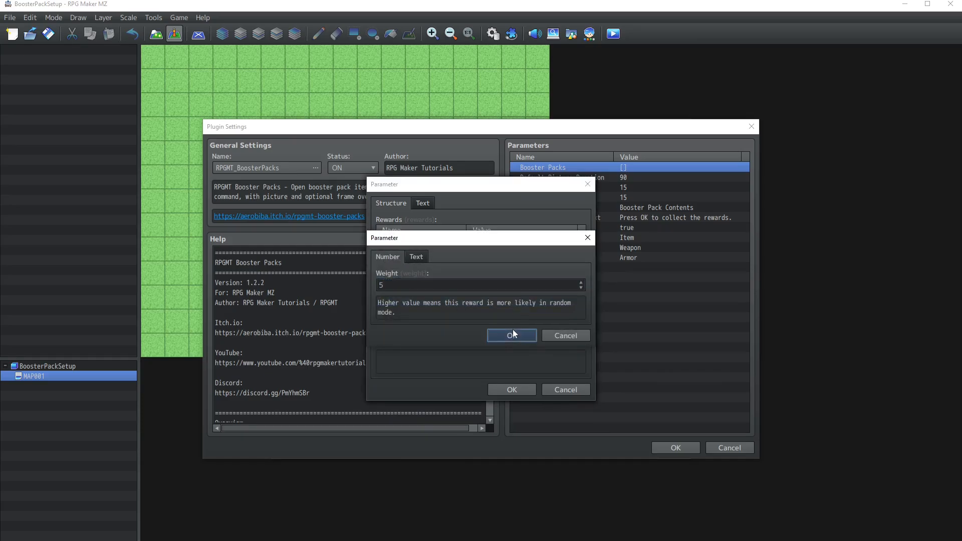
click(512, 333)
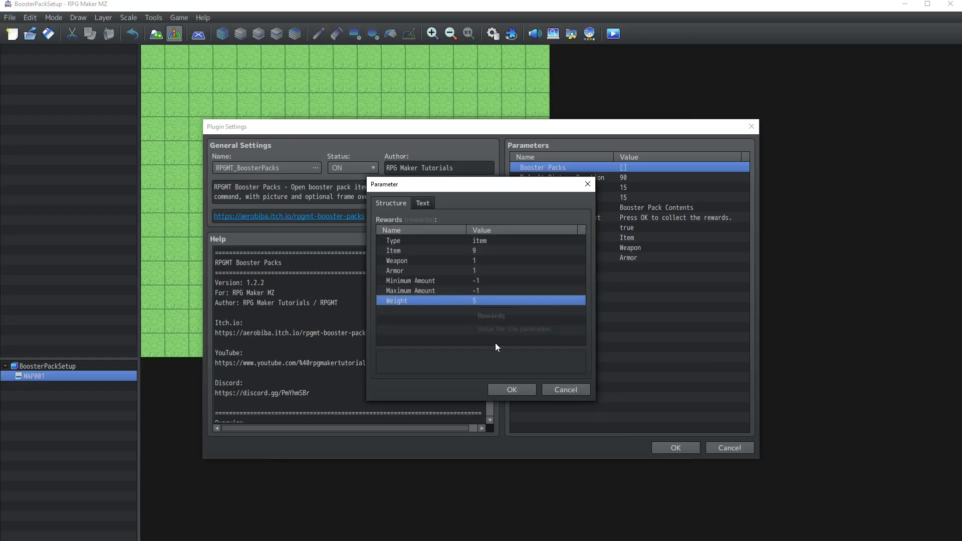
click(508, 390)
Add a fourth reward entry of Type Weapon that uses weapon 1 with a Weight of 10.
double_click(453, 261)
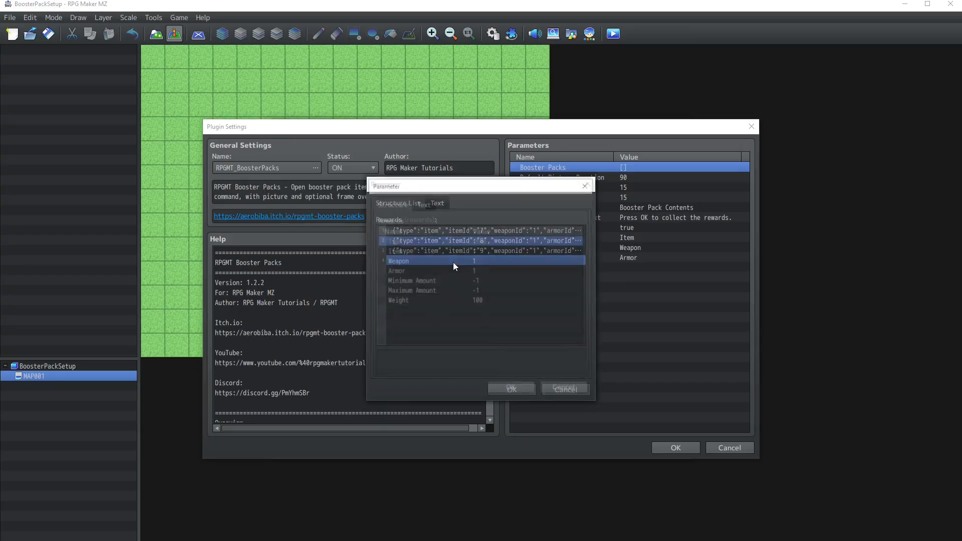
double_click(433, 241)
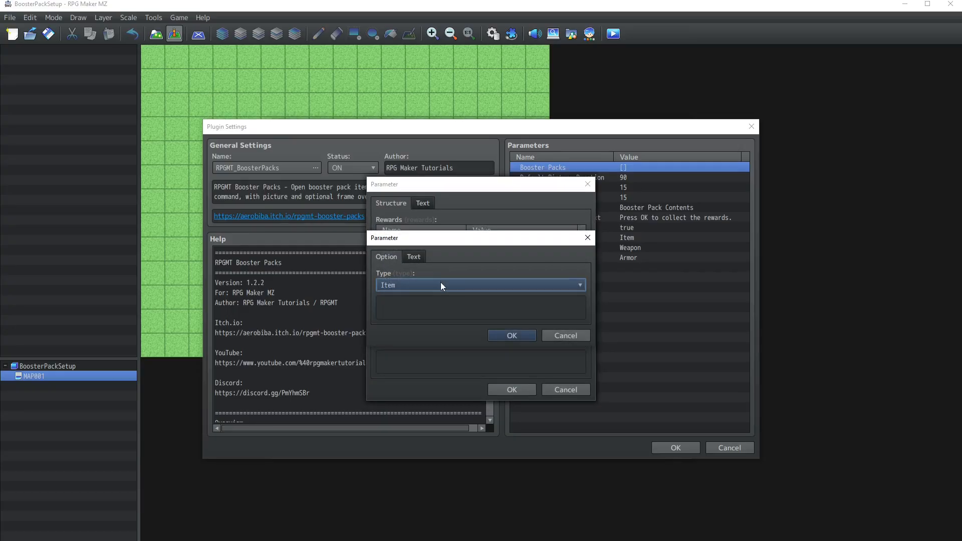
click(440, 281)
click(419, 312)
click(496, 337)
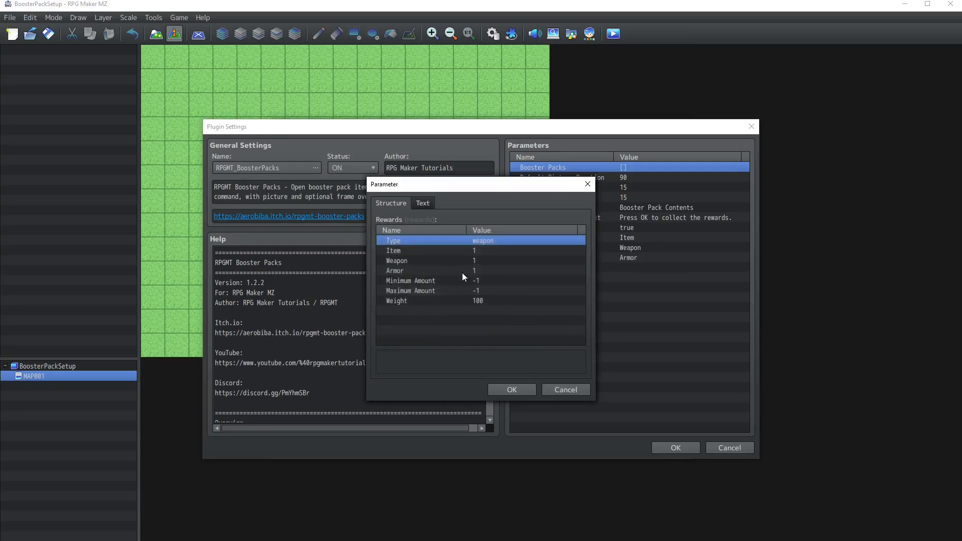
double_click(430, 261)
click(491, 332)
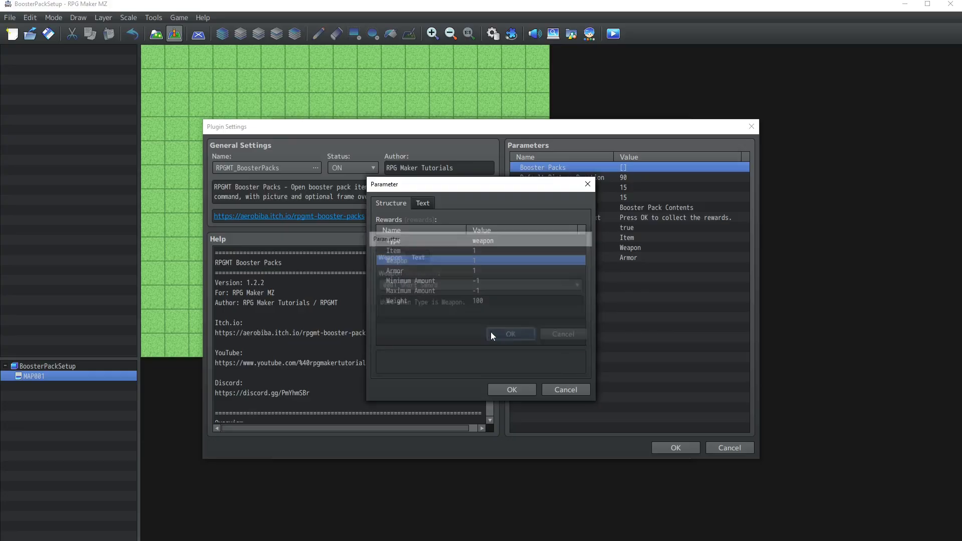
double_click(474, 302)
text(10)
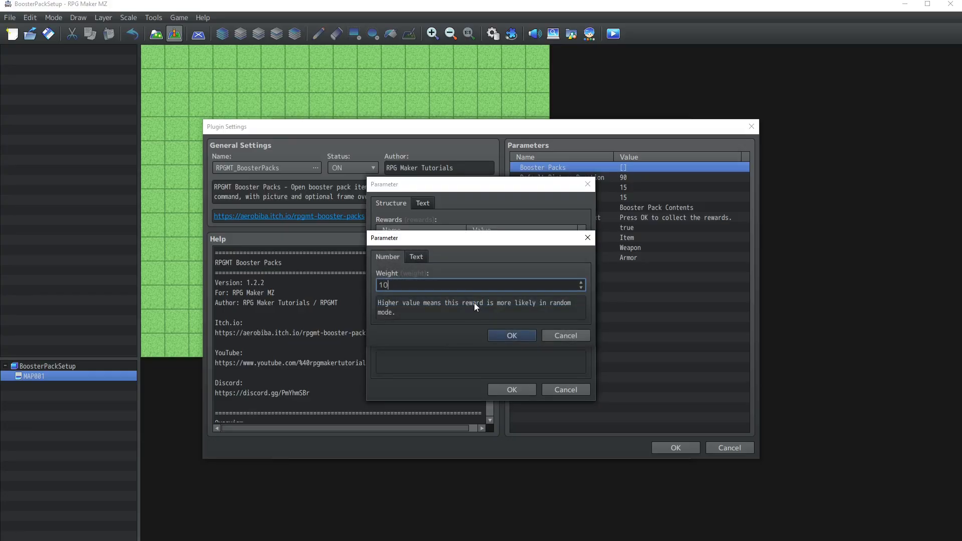
click(507, 336)
click(512, 390)
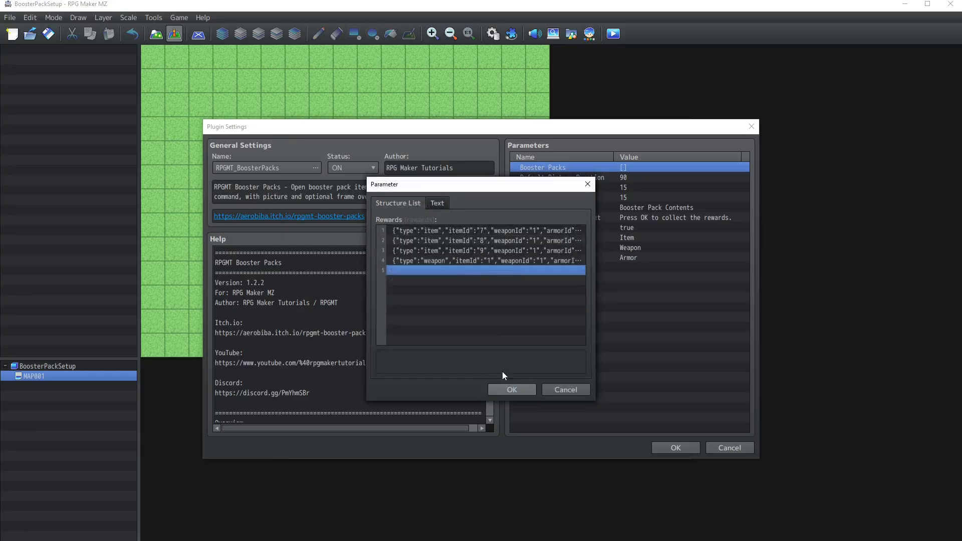
Start a fifth reward entry of Type Weapon that uses weapon 0007 Wooden Staff.
double_click(462, 272)
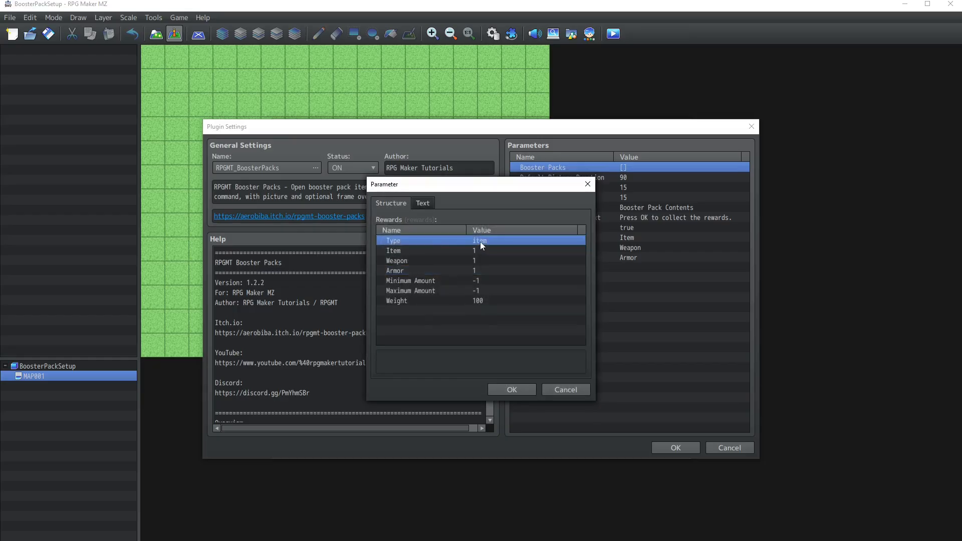
double_click(480, 242)
click(476, 284)
click(433, 306)
click(508, 335)
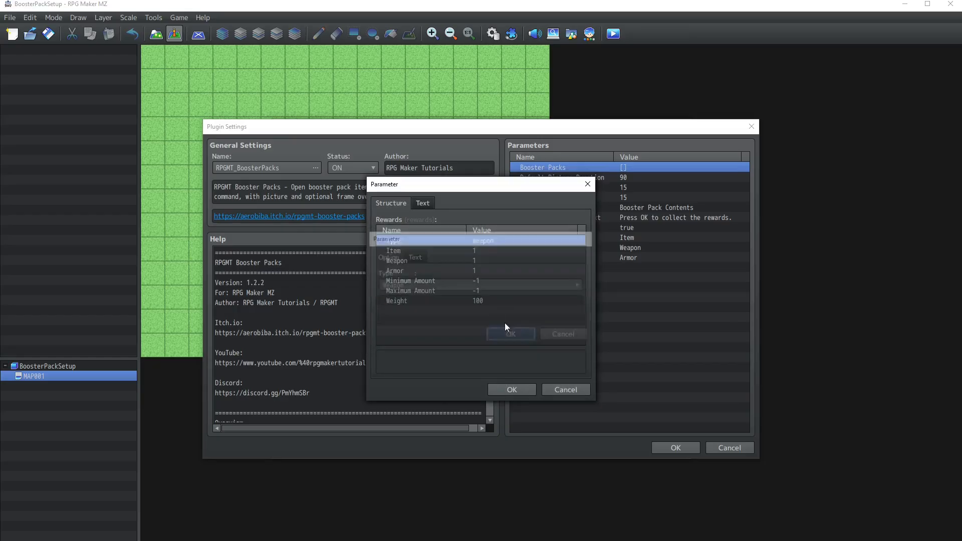
click(463, 300)
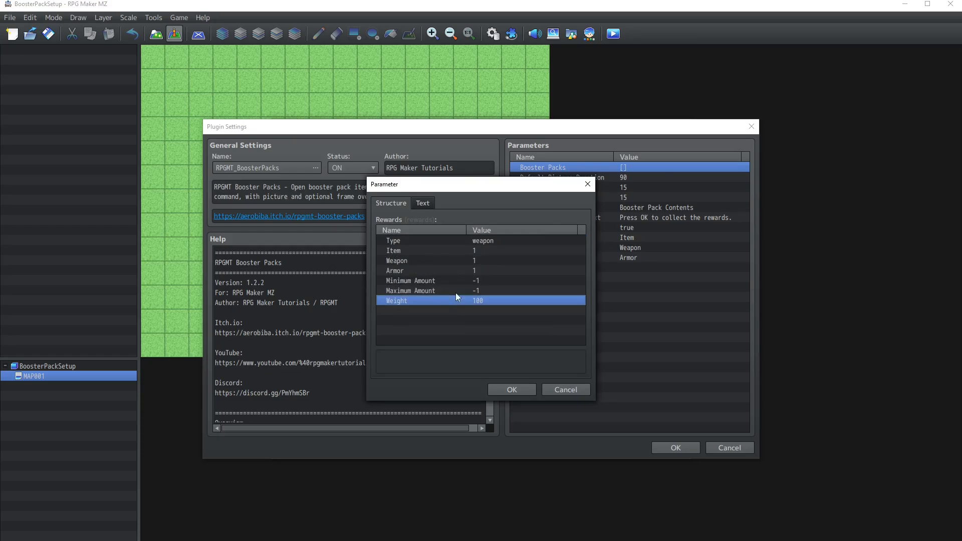
double_click(431, 260)
click(480, 284)
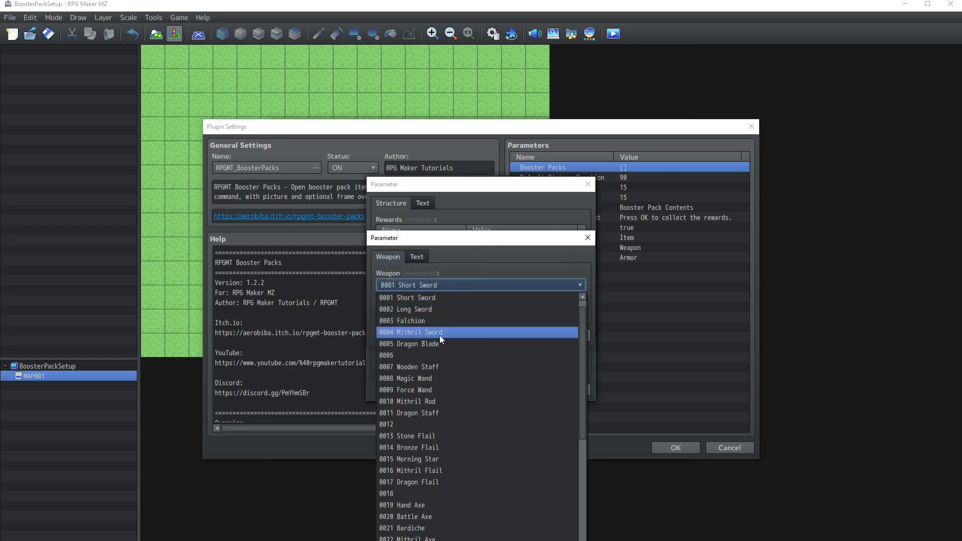
click(432, 366)
click(521, 339)
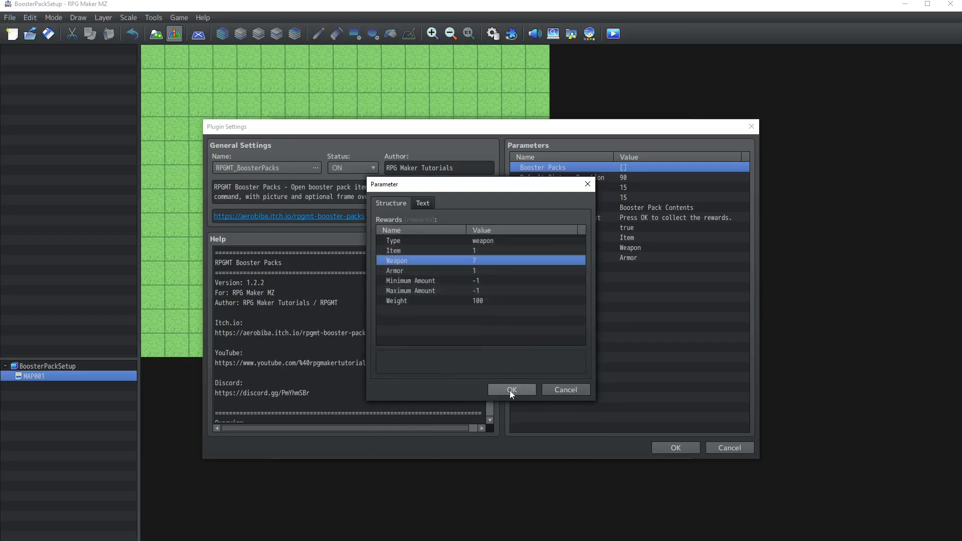
Set the Wooden Staff reward's Weight to 10 and save the entry.
double_click(486, 303)
text(10)
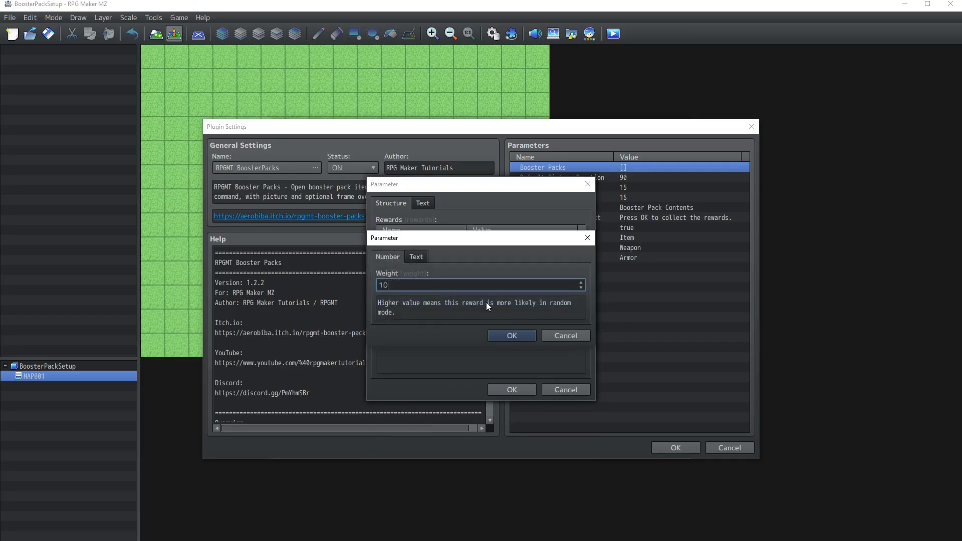
click(512, 334)
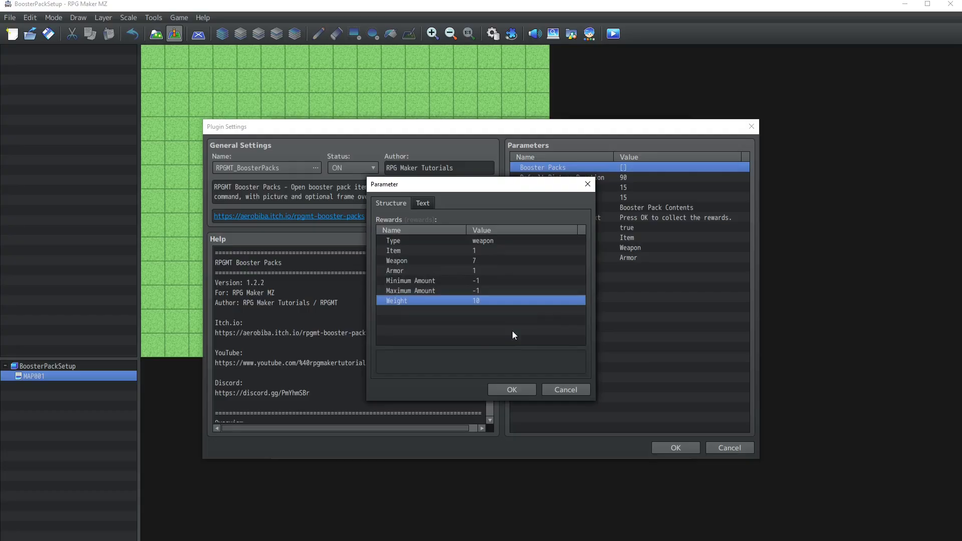
click(510, 388)
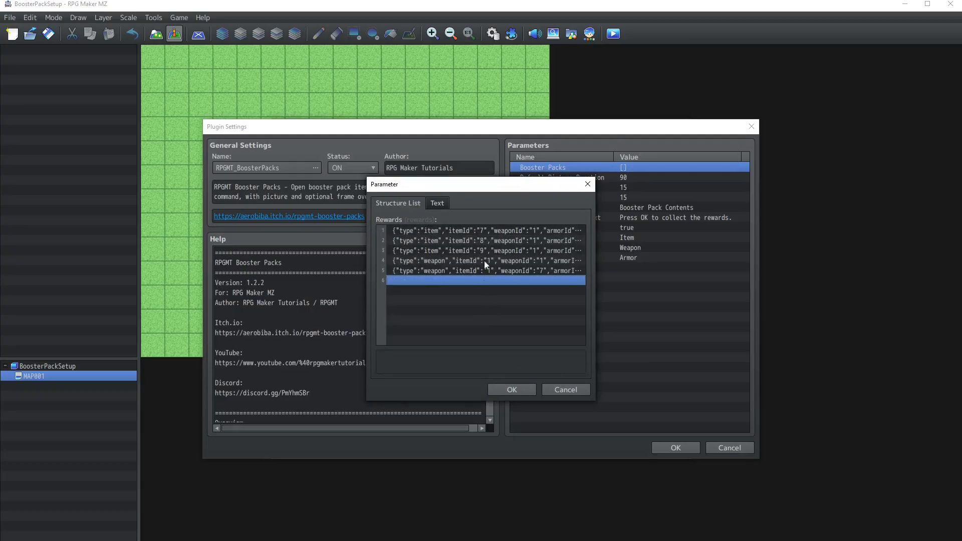
Review the type, target and weight of each of the five reward entries without changing them.
double_click(484, 231)
click(551, 390)
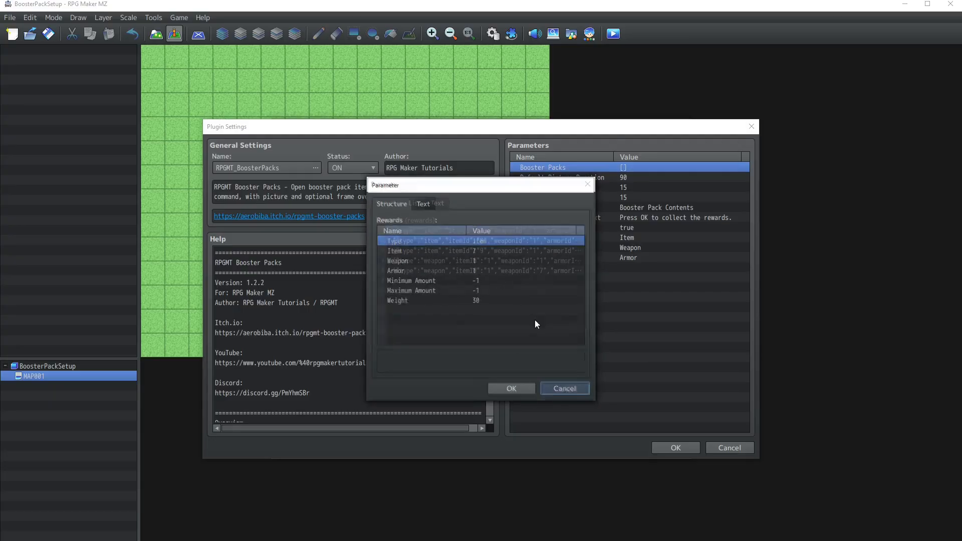
double_click(488, 242)
click(564, 392)
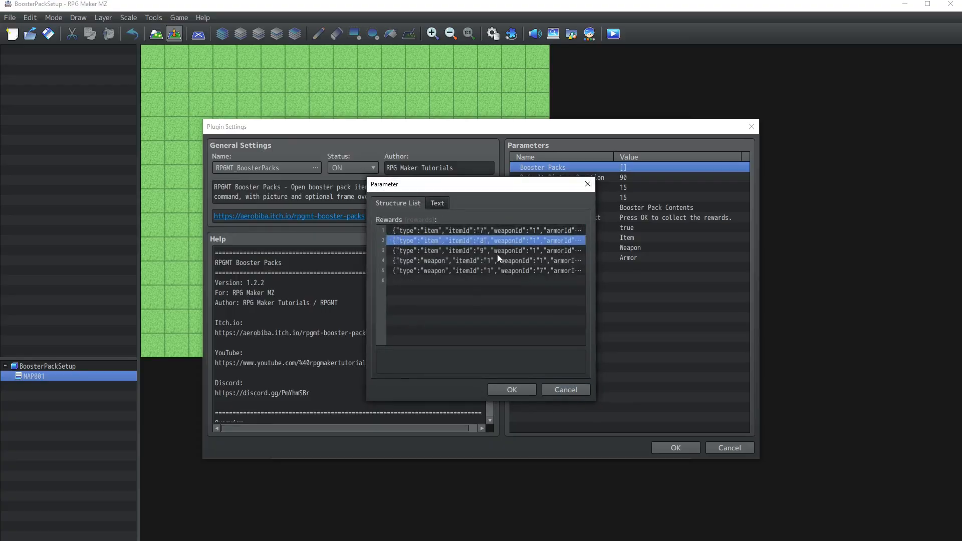
double_click(496, 252)
click(565, 389)
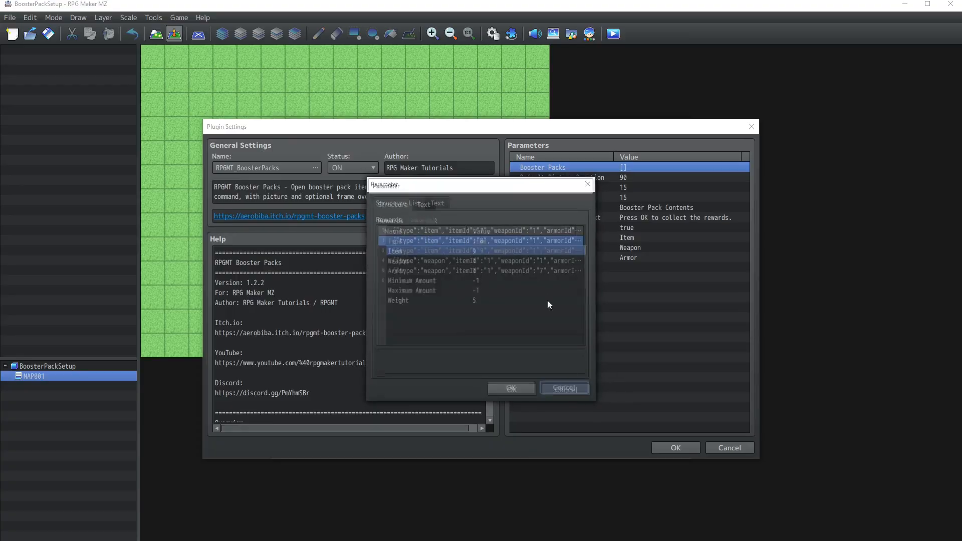
double_click(482, 260)
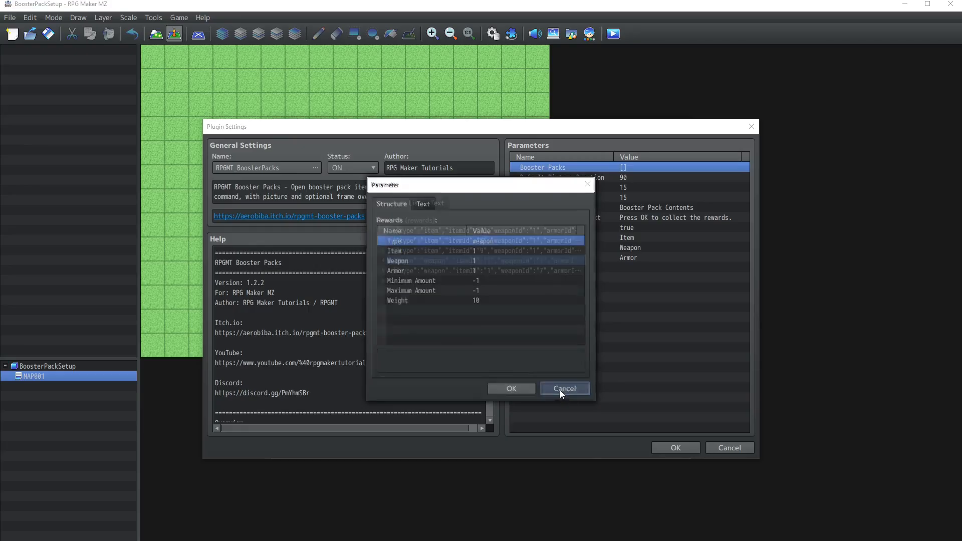
click(563, 390)
double_click(482, 269)
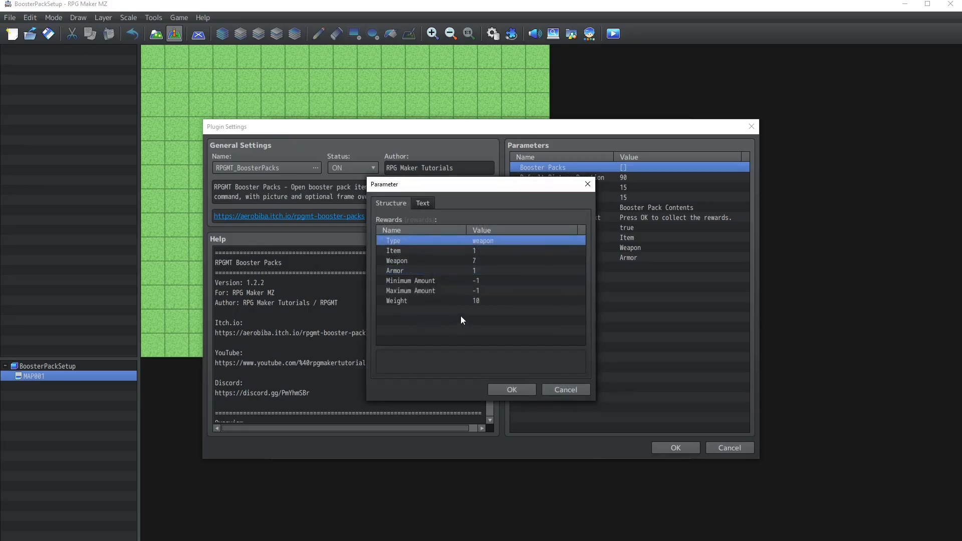
click(558, 386)
Start a sixth reward entry that uses item 0018 Encounter Decreaser.
click(454, 287)
double_click(452, 287)
double_click(453, 251)
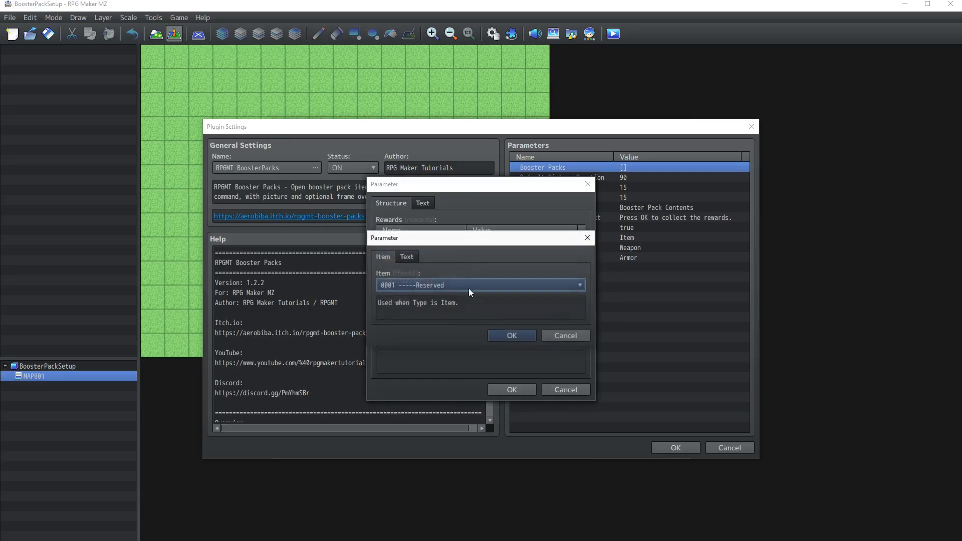
click(456, 283)
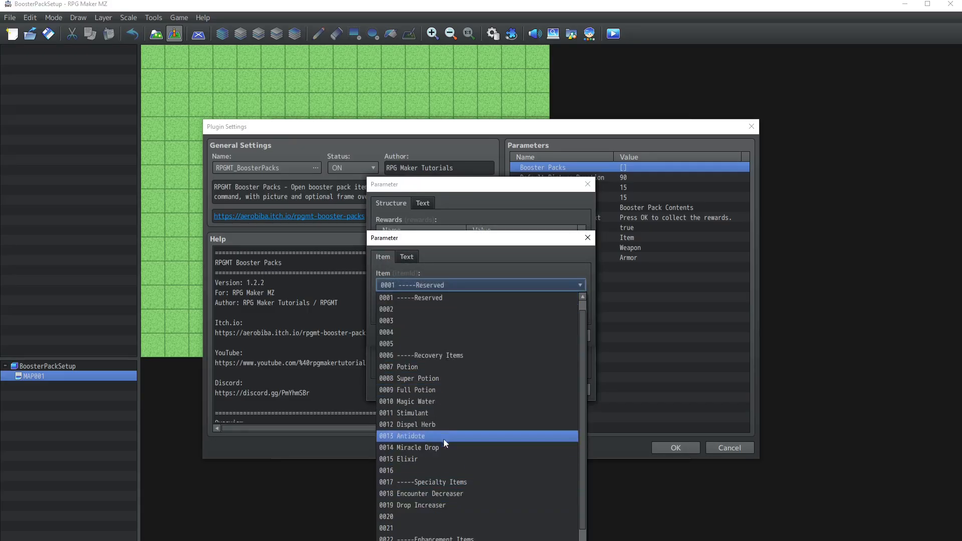
click(438, 494)
click(501, 334)
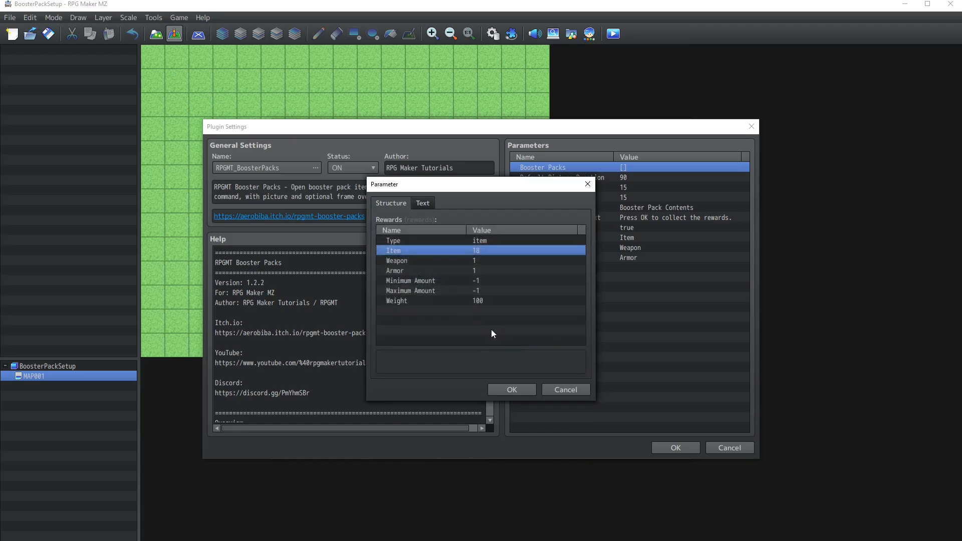
Set the Encounter Decreaser reward's Weight to 30 and save the entry.
double_click(482, 302)
text(30)
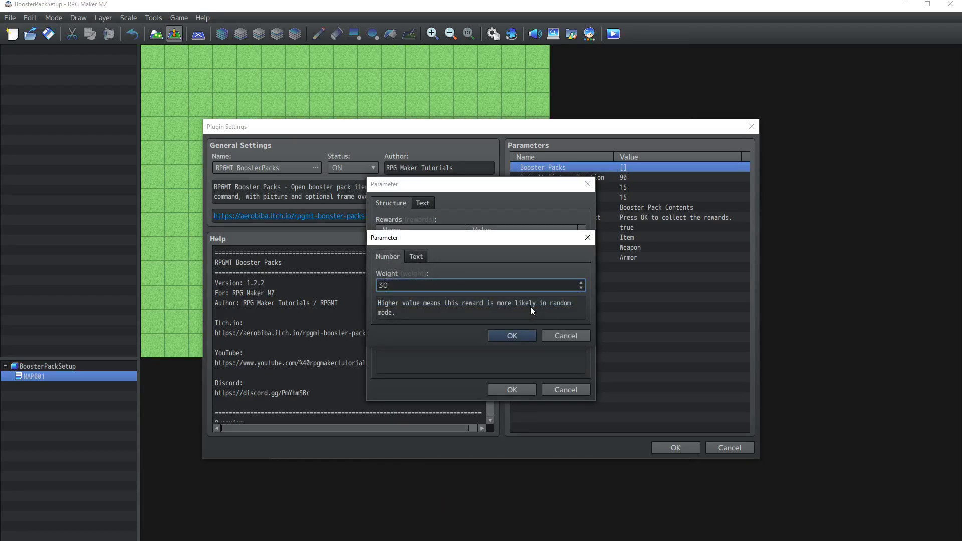
click(510, 339)
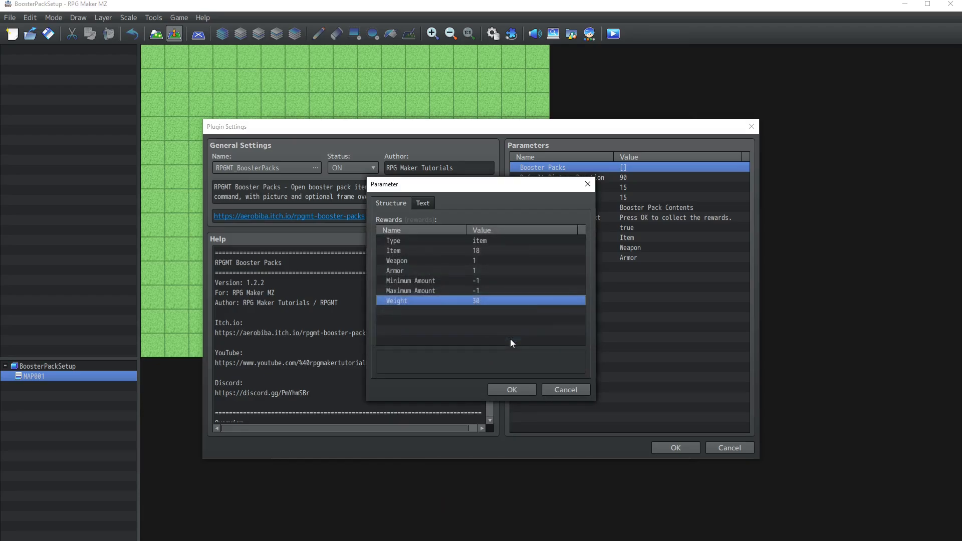
click(510, 391)
Save the rewards list and set the booster pack's Draw Count to 4.
click(429, 283)
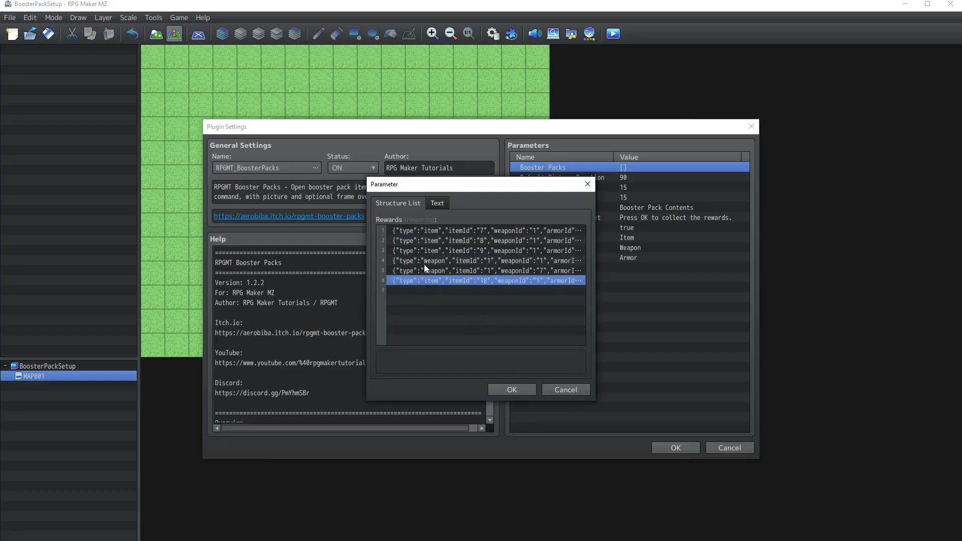
click(426, 232)
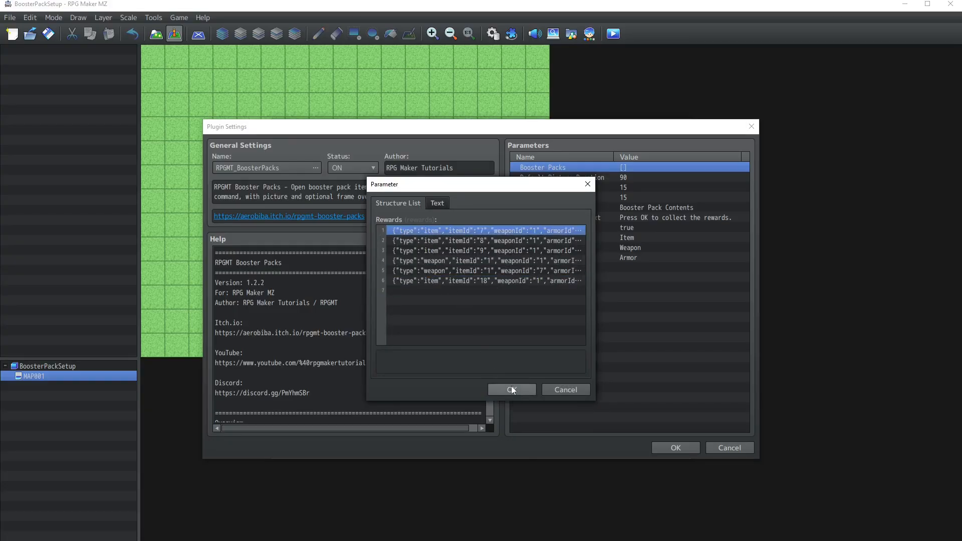
click(511, 387)
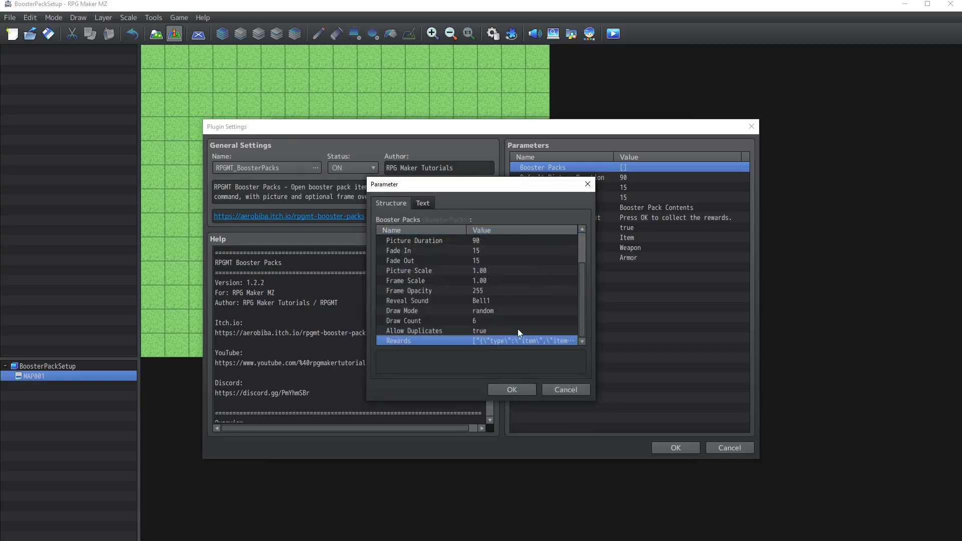
double_click(473, 320)
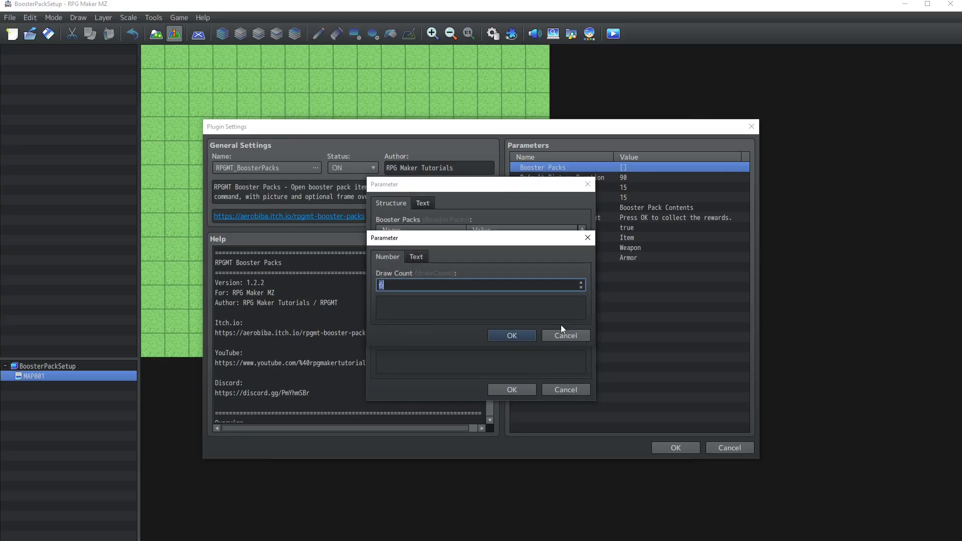
text(4)
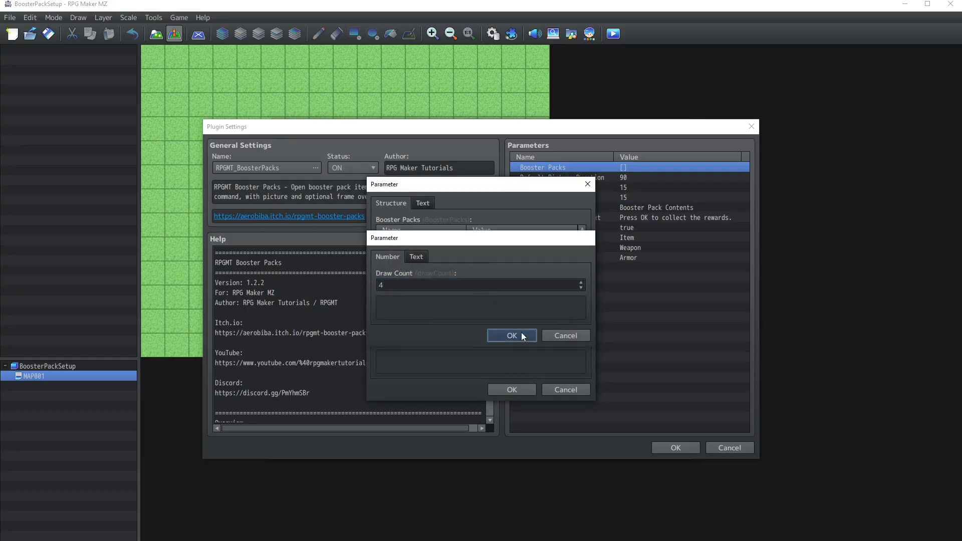
click(520, 336)
Save the Basic Booster Pack definition and confirm the RPGMT_BoosterPacks plugin settings back to the map editor.
click(516, 395)
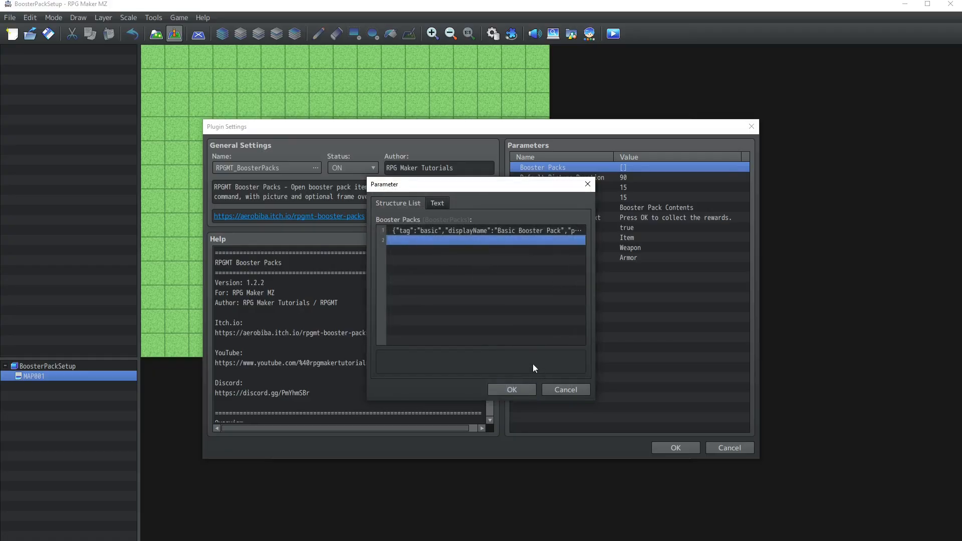
click(512, 398)
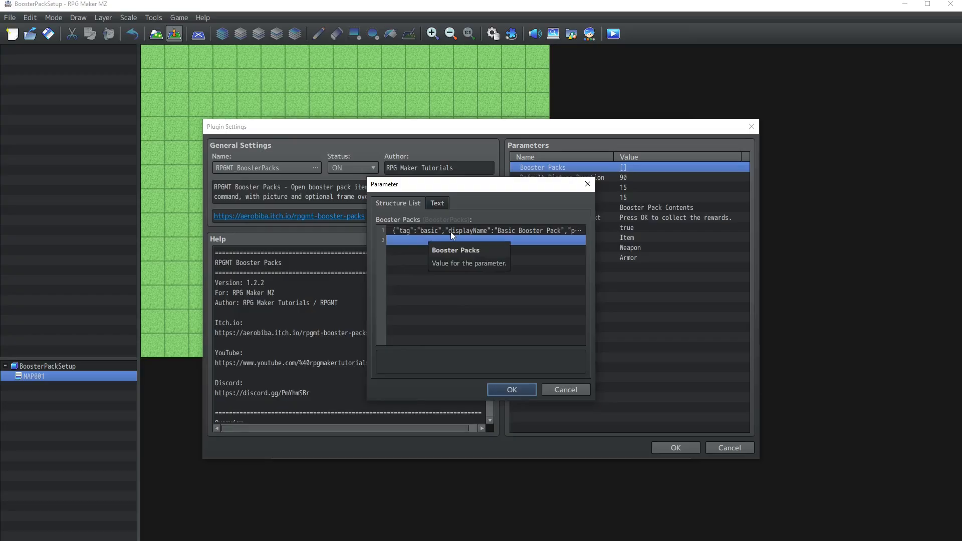
click(510, 392)
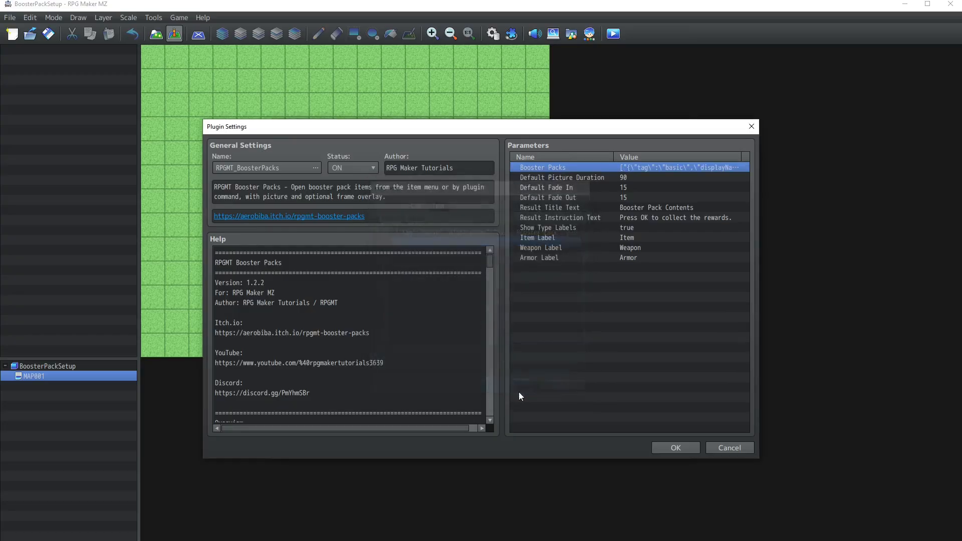
click(674, 448)
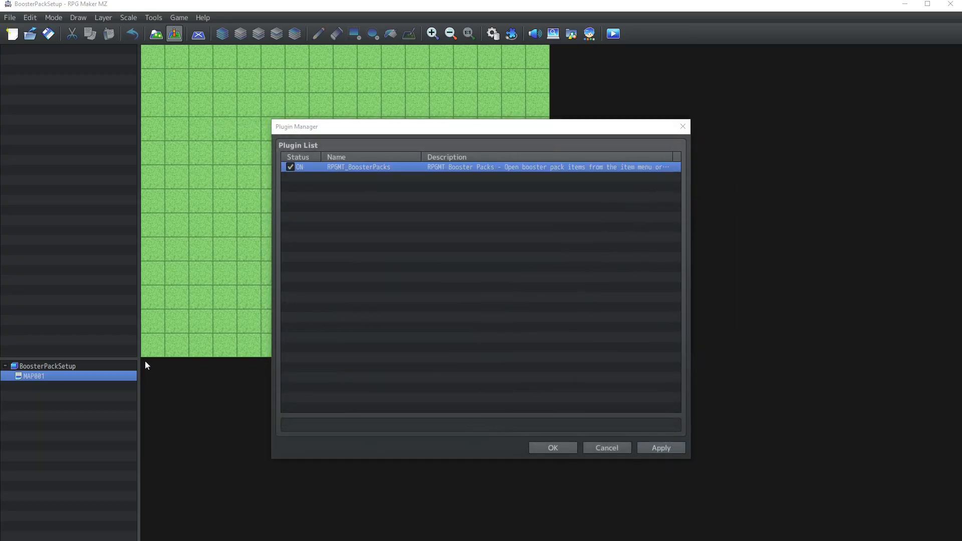
click(543, 449)
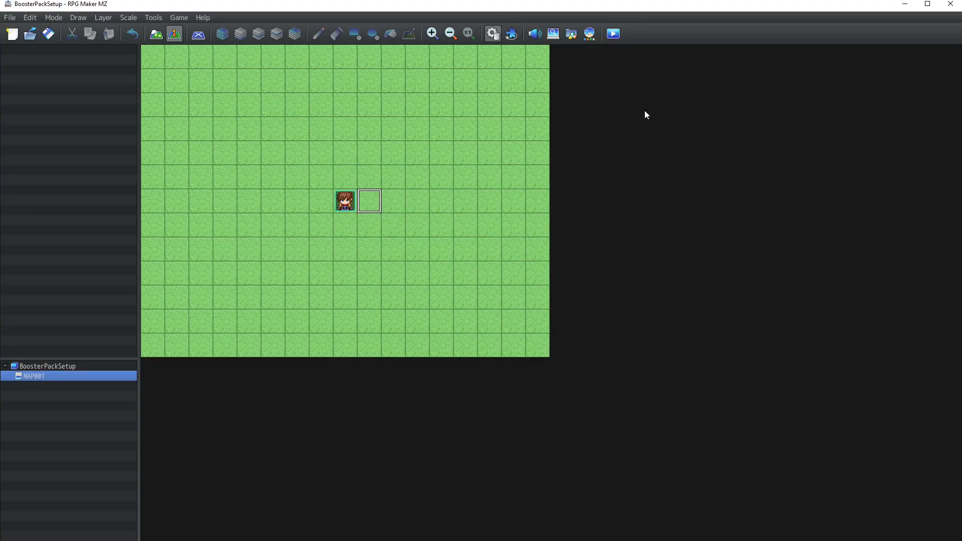
Name the empty database item 0002 Basic Booster.
click(495, 35)
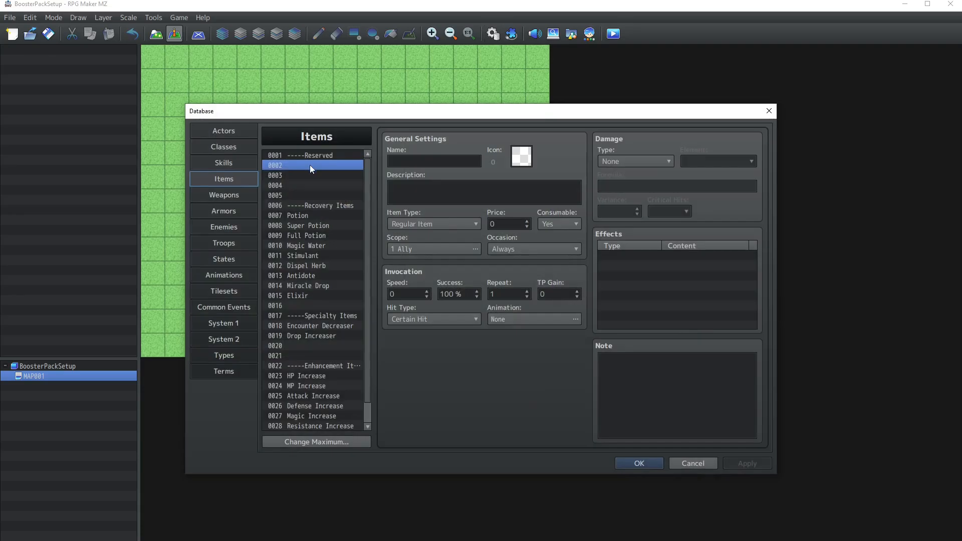
click(424, 160)
text(Mi)
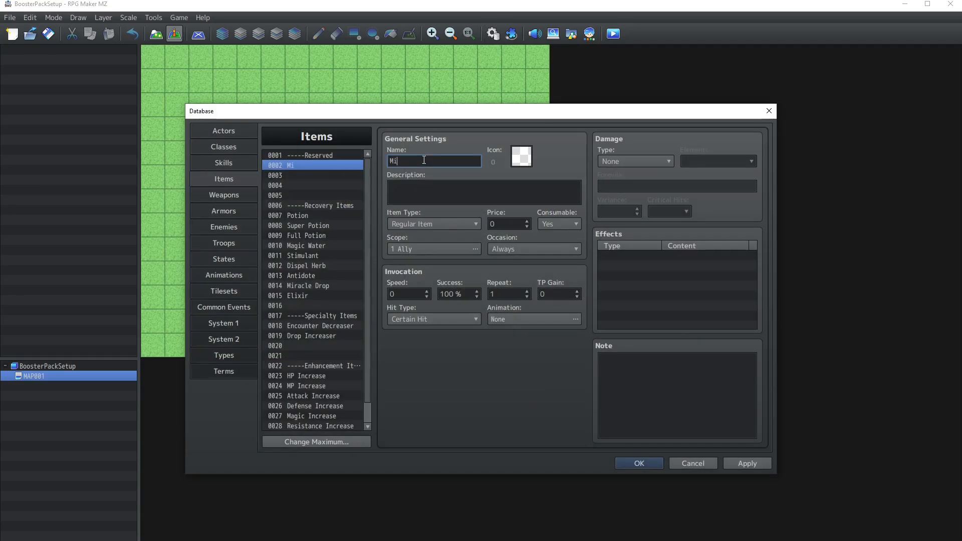
text(xed L)
text(Booster)
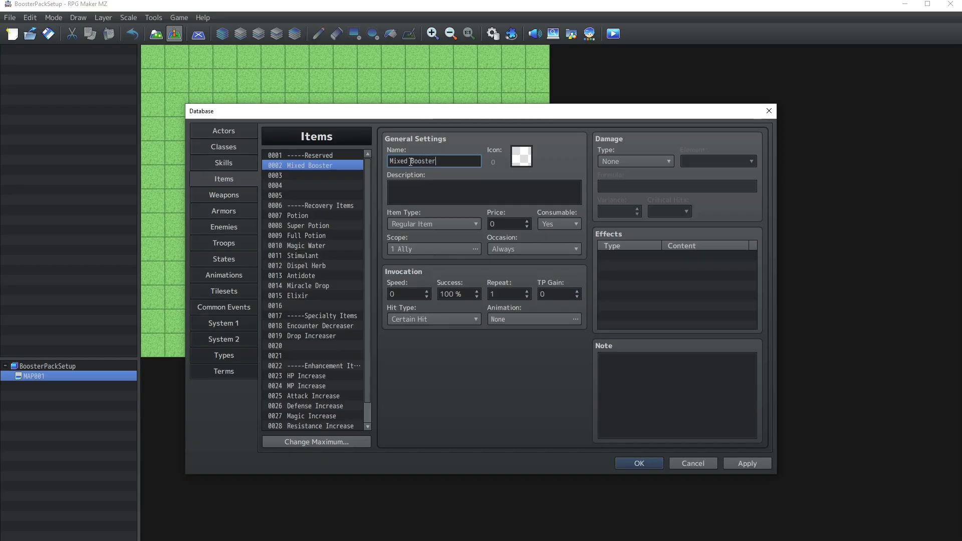
drag(411, 162, 361, 161)
text(Bas )
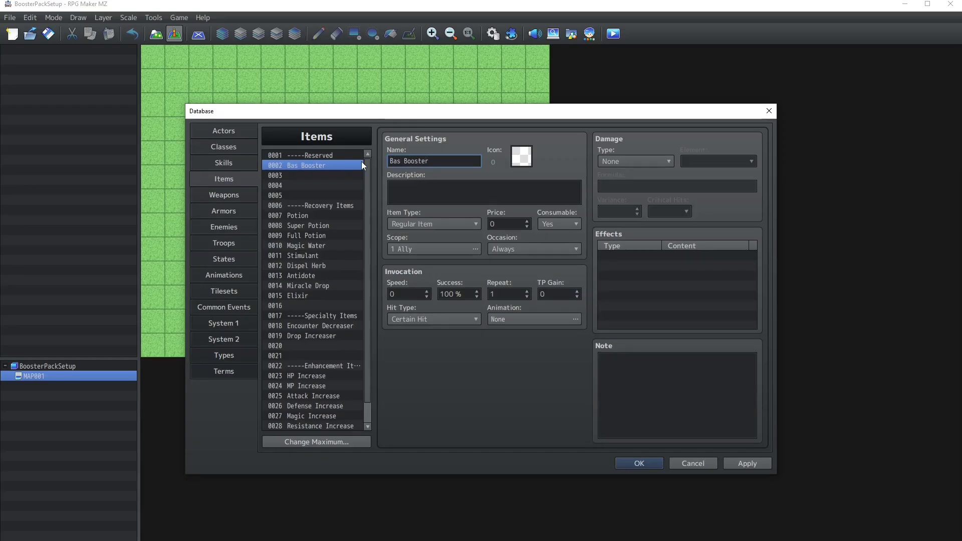
text(ic)
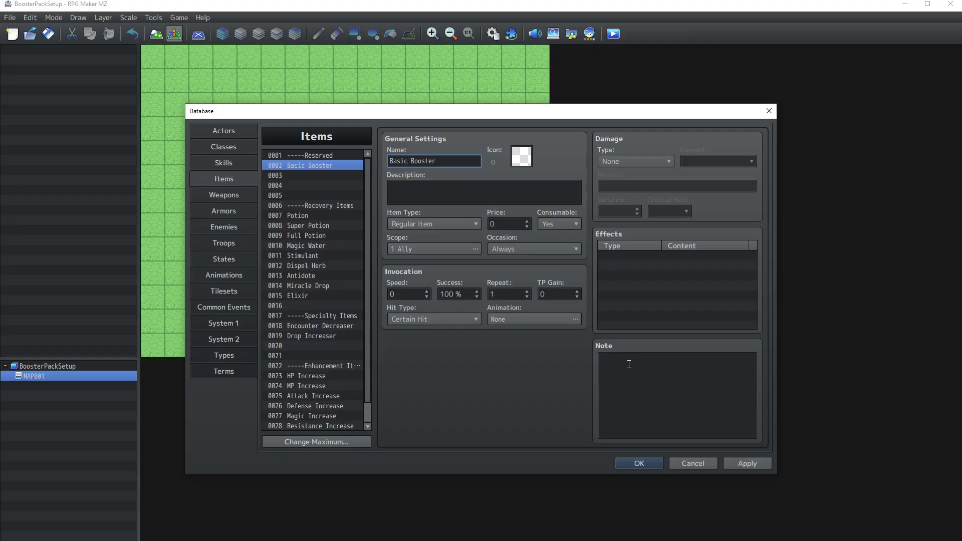
Add the notetag <BoosterPack: basic> to the Basic Booster item and save the database.
click(628, 364)
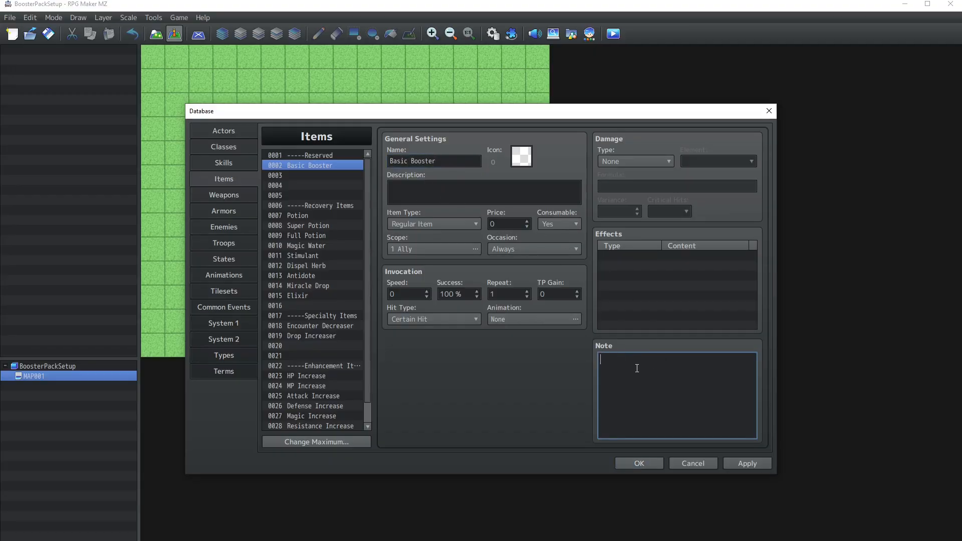
text(<BoosterPack: tag>)
drag(650, 359, 662, 360)
text(basic)
click(632, 467)
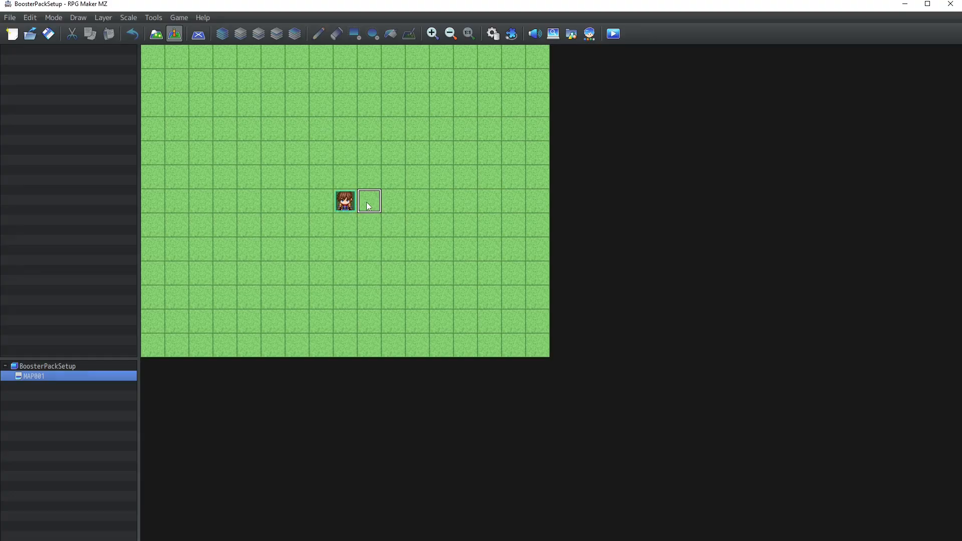
Create an event on the tile right of the player start, using the left-facing green-capped character from the Evil sheet.
double_click(369, 205)
double_click(252, 342)
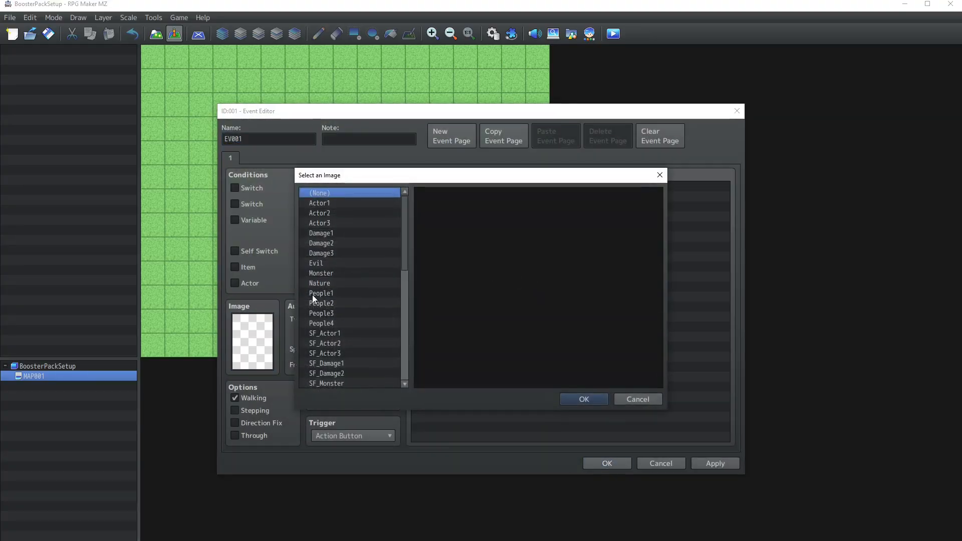
click(353, 243)
click(323, 263)
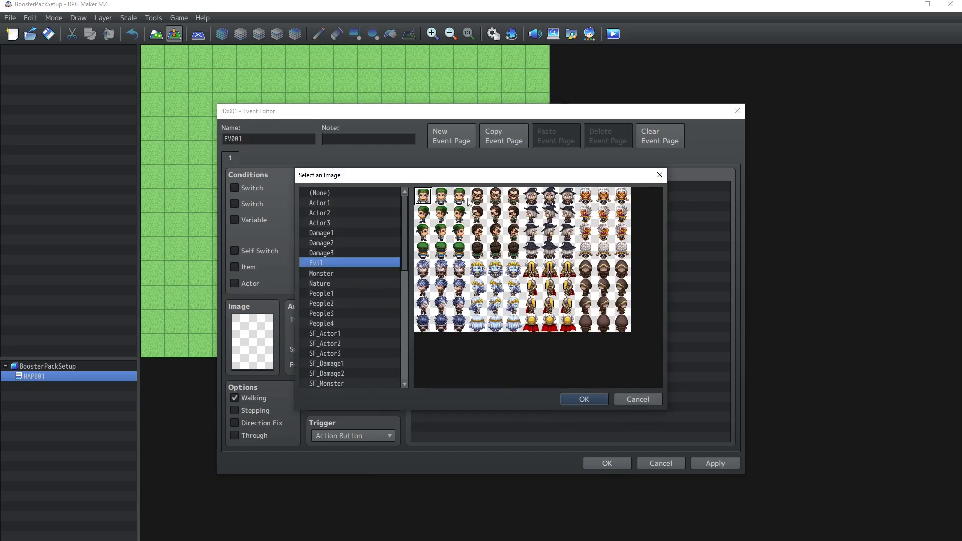
double_click(423, 216)
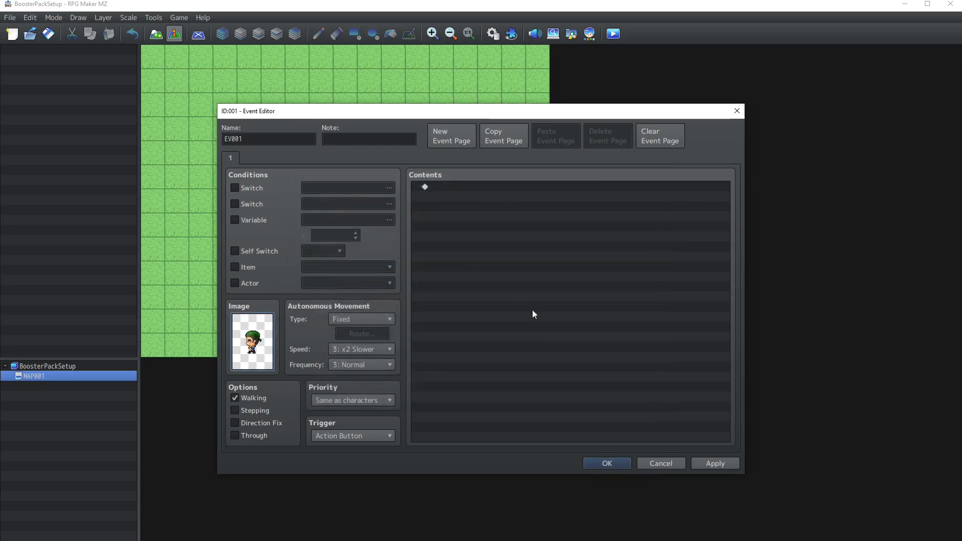
Add a plugin command to the event for RPGMT_BoosterPacks, Open Booster Pack, with Booster Pack ID / Tag basic.
double_click(515, 248)
click(445, 160)
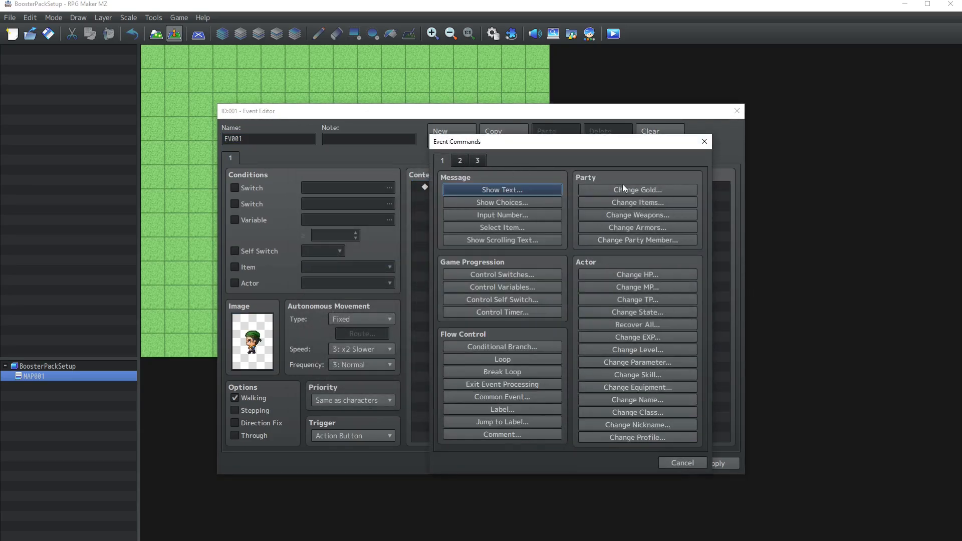
click(482, 162)
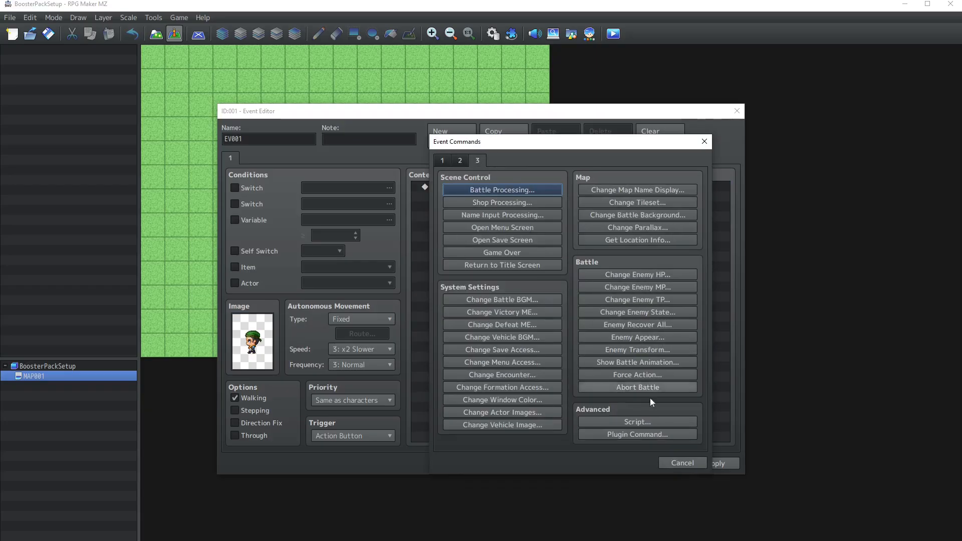
click(631, 435)
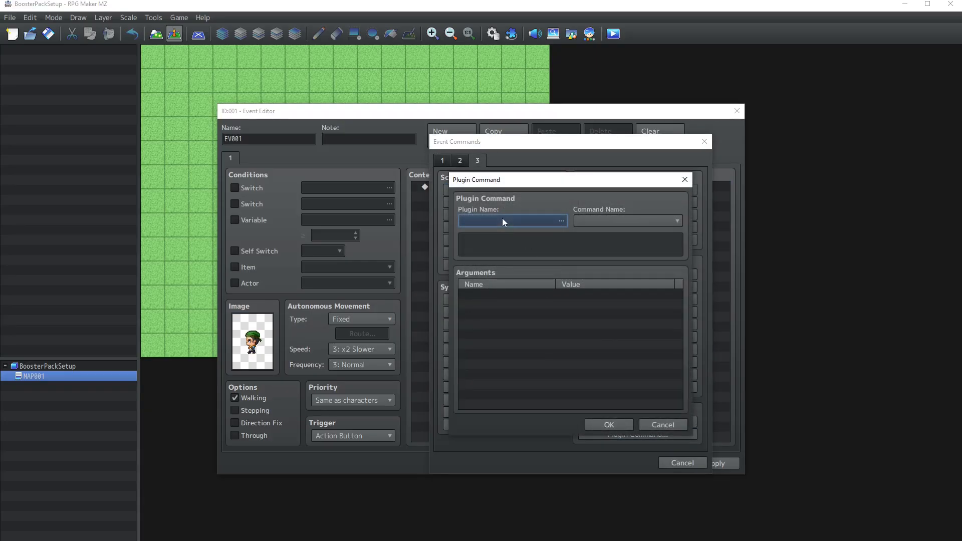
double_click(502, 220)
double_click(413, 222)
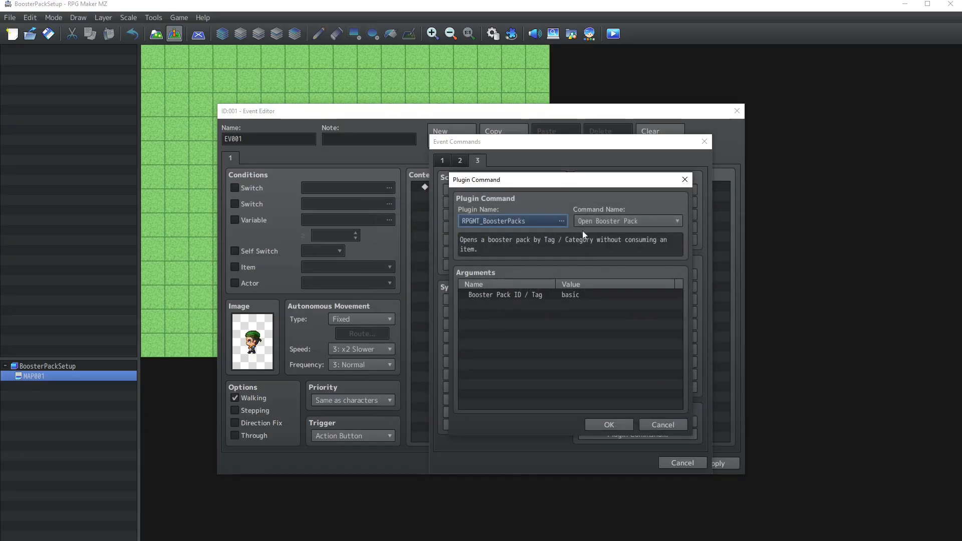
click(570, 295)
double_click(570, 296)
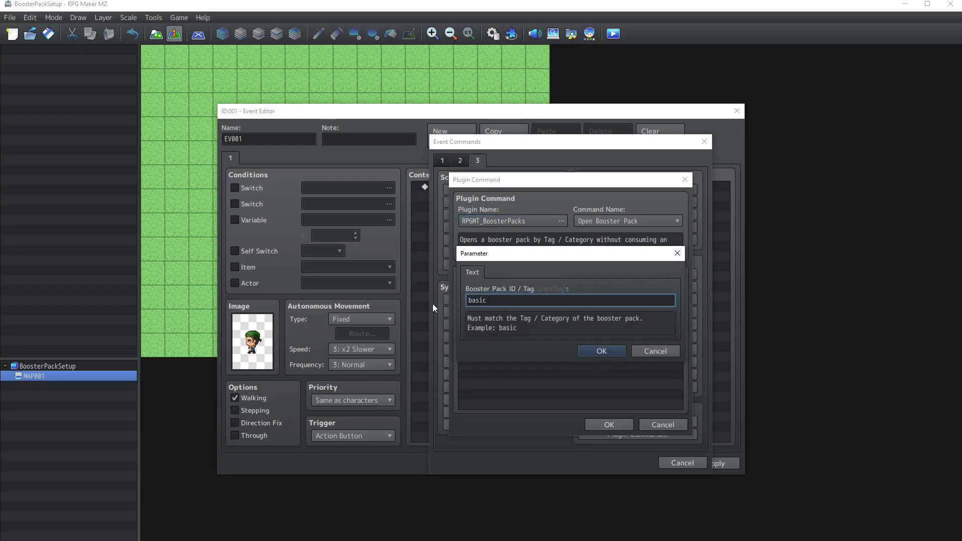
click(601, 351)
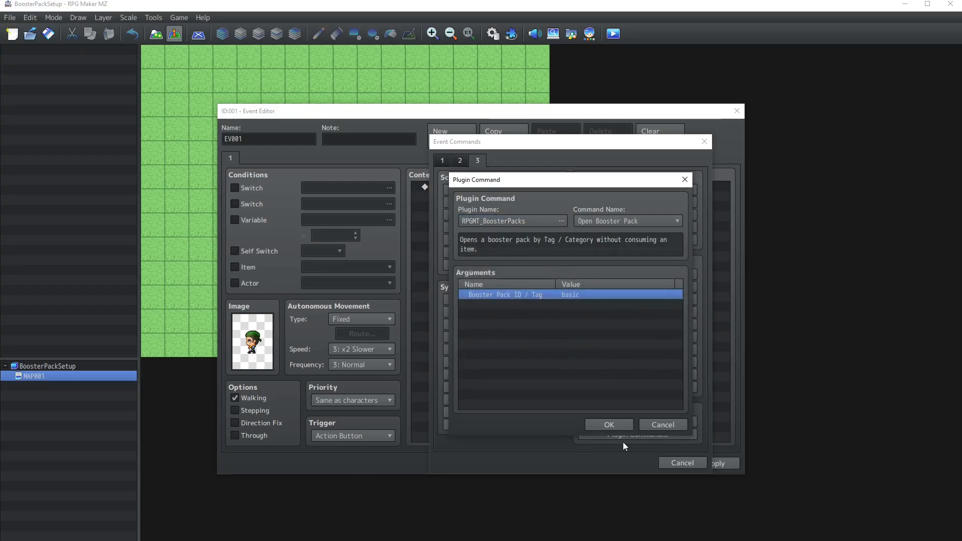
click(621, 429)
Add a Change Items command to the event that increases 0002 Basic Booster by a constant 50.
double_click(515, 211)
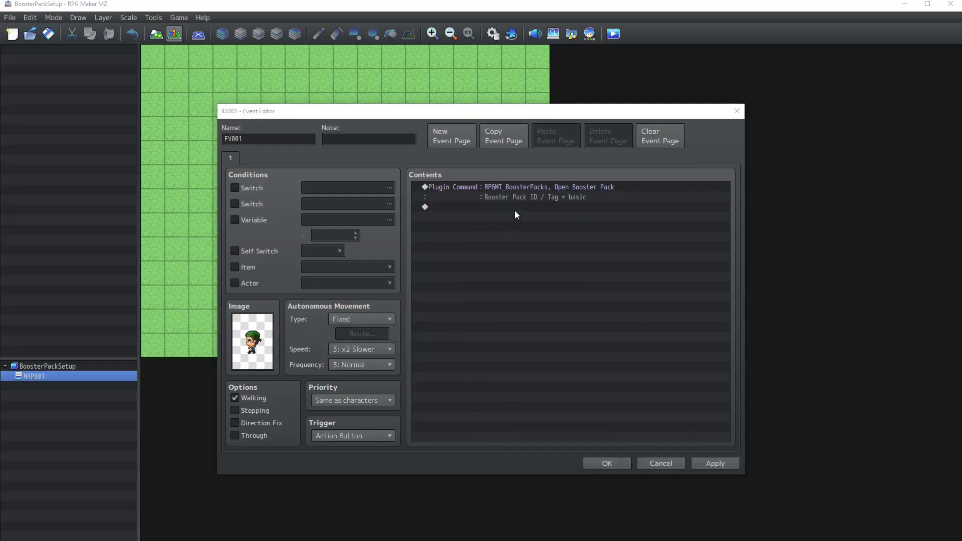
click(453, 162)
click(441, 161)
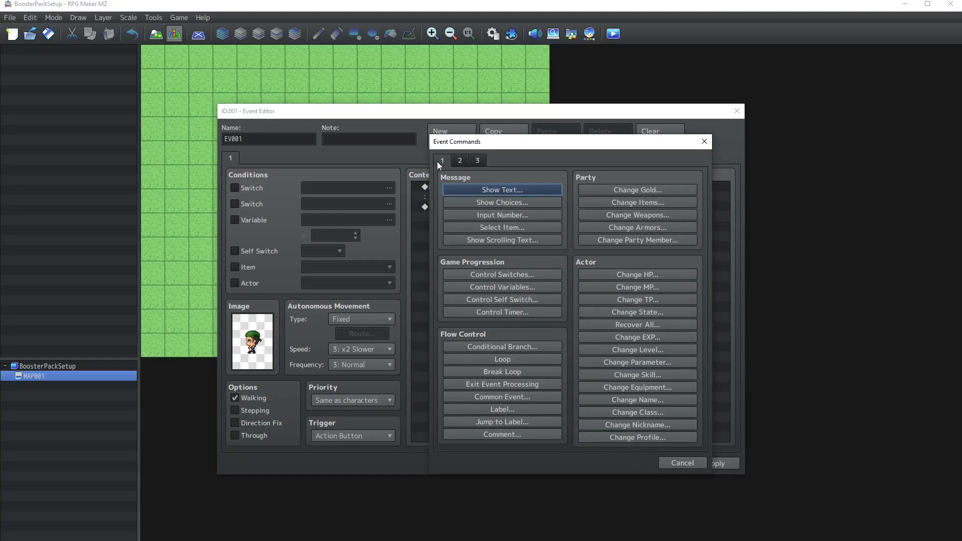
click(632, 205)
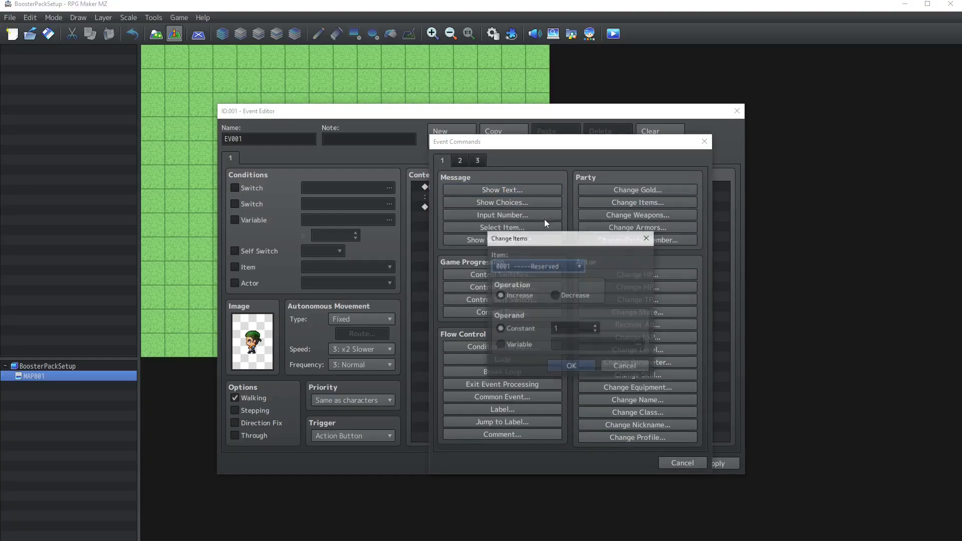
click(534, 267)
click(540, 294)
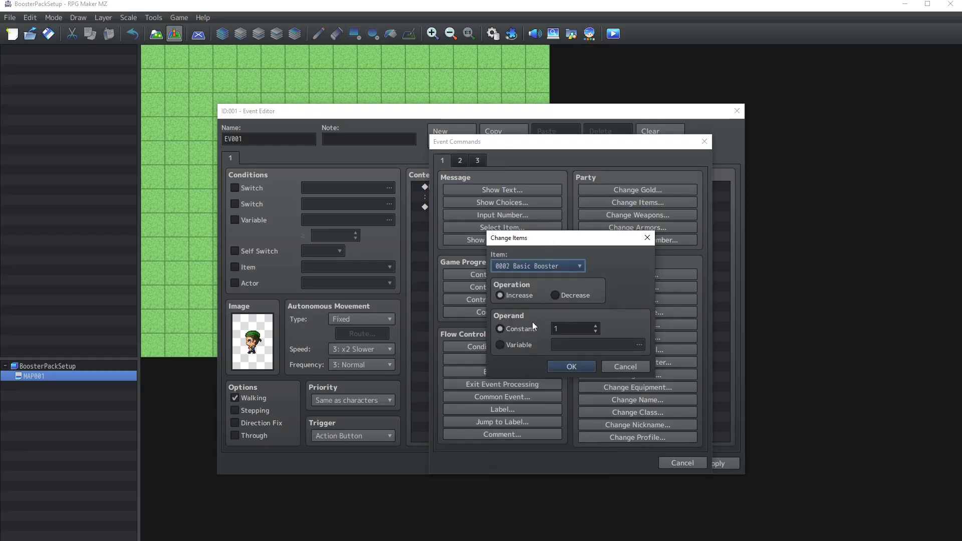
click(577, 330)
text(50)
click(569, 366)
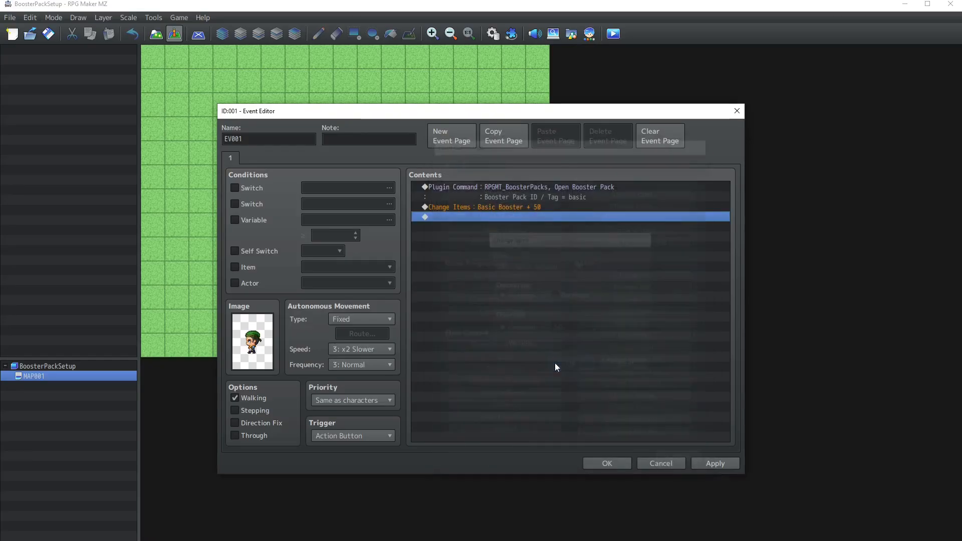
Confirm the event and start a playtest, saving the changes to the game.
click(607, 463)
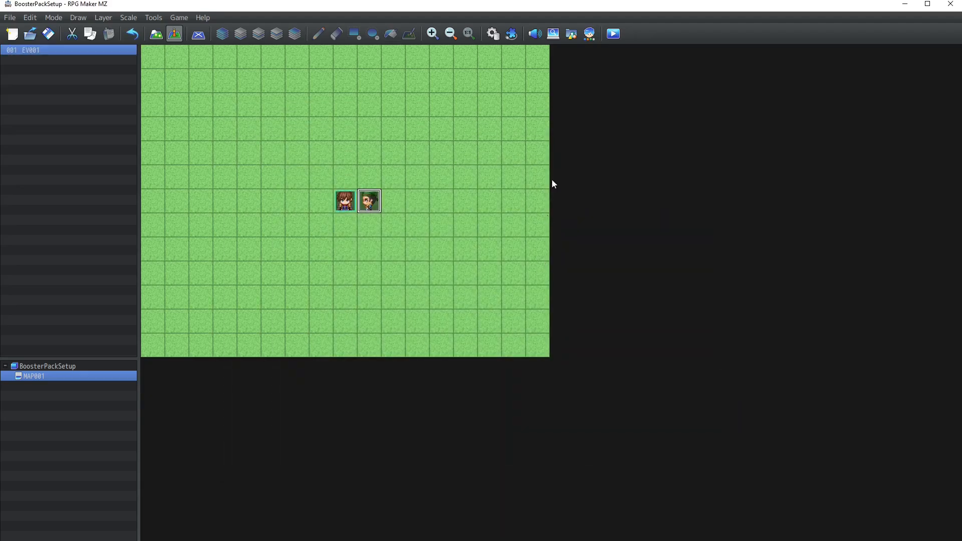
click(615, 39)
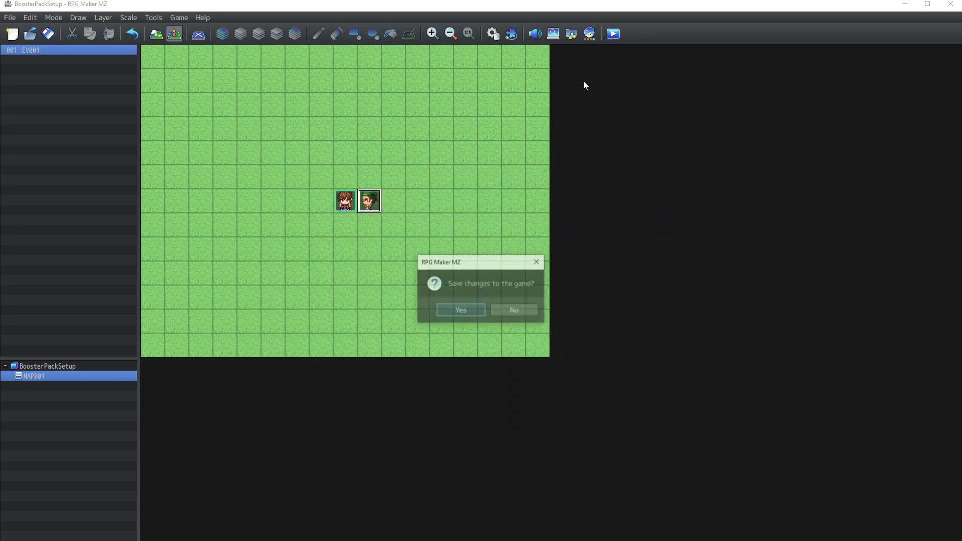
click(464, 311)
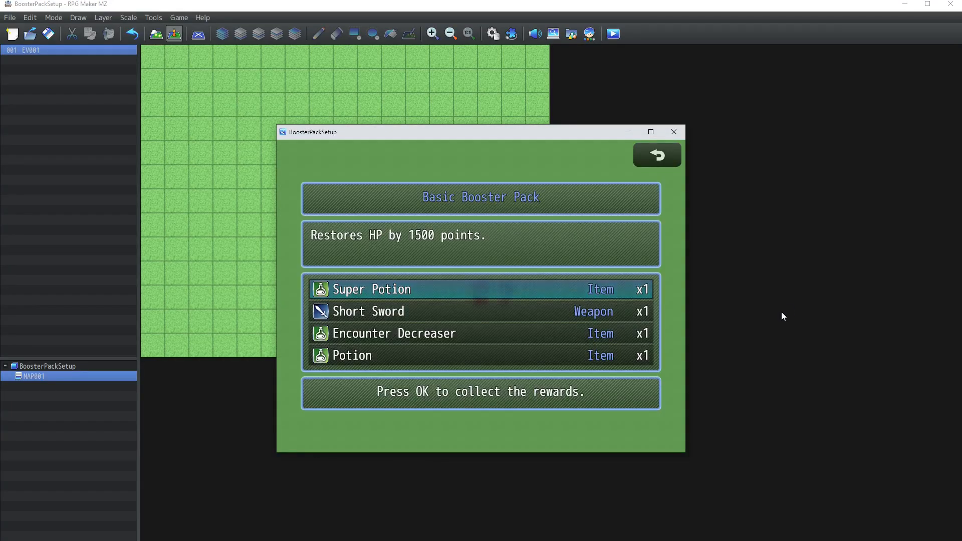
Browse the rewards drawn from the event's Basic Booster Pack in the playtest and collect them.
key(Down)
key(Down)
key(Down)
key(Down)
key(Down)
key(Down)
key(Down)
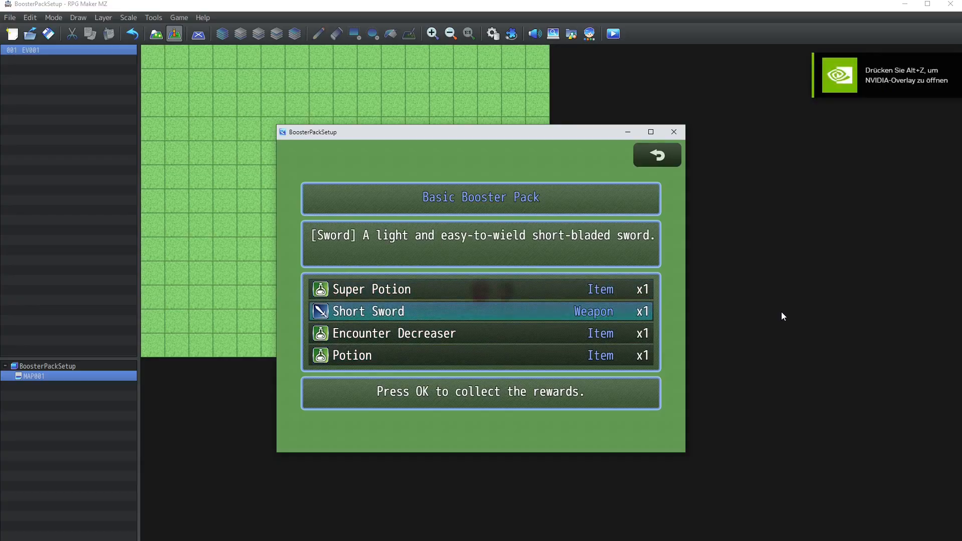
key(Up)
key(Up)
key(Up)
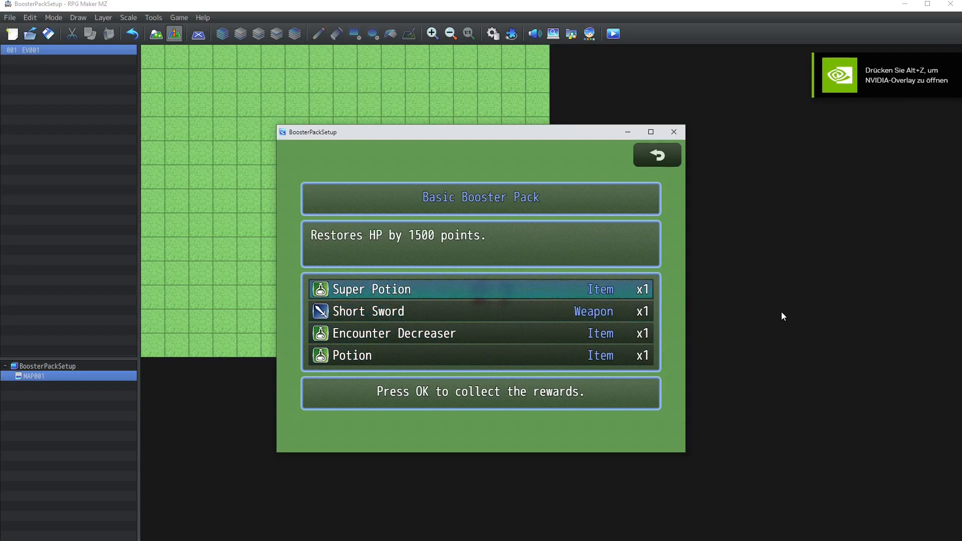
key(Down)
key(Down)
key(Down)
key(Return)
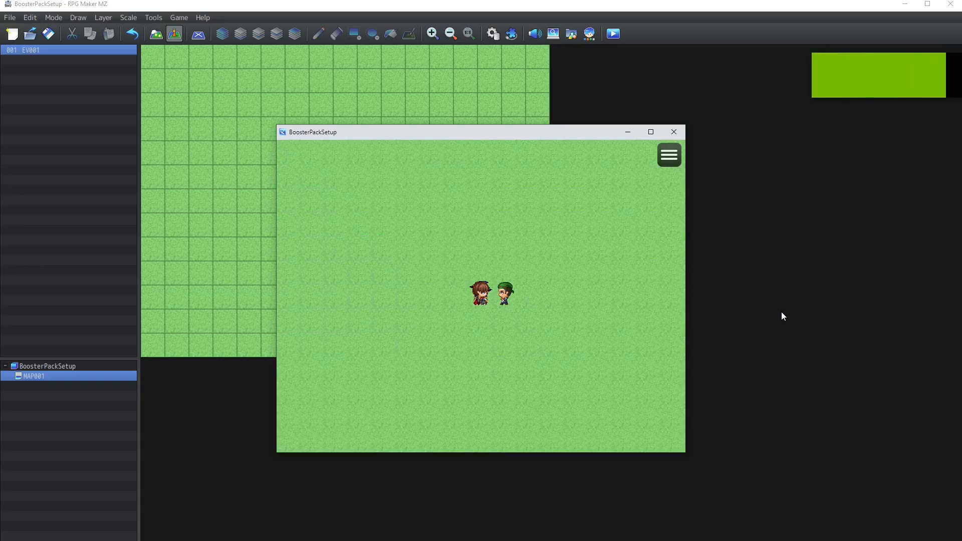
Use one Basic Booster from the party's item inventory and collect its rewards.
key(Escape)
key(Return)
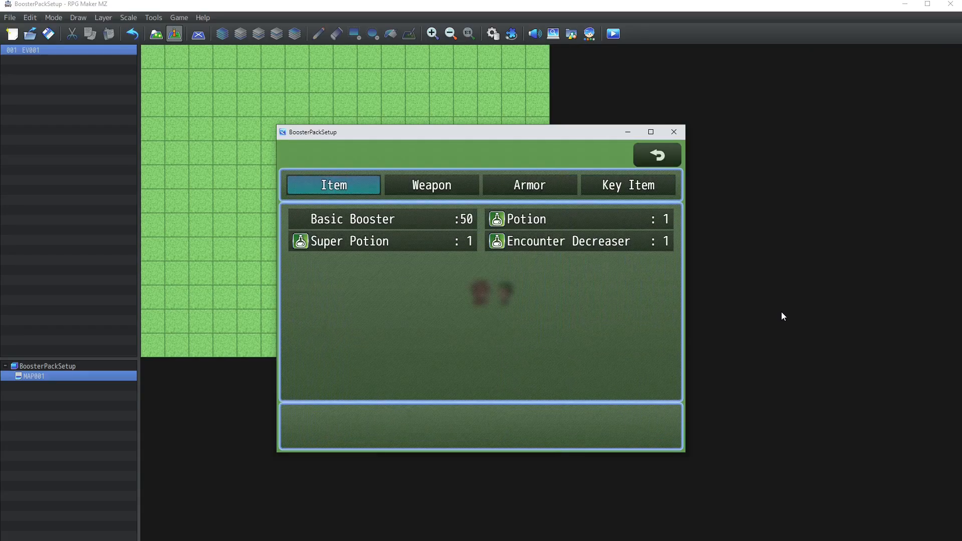
key(Return)
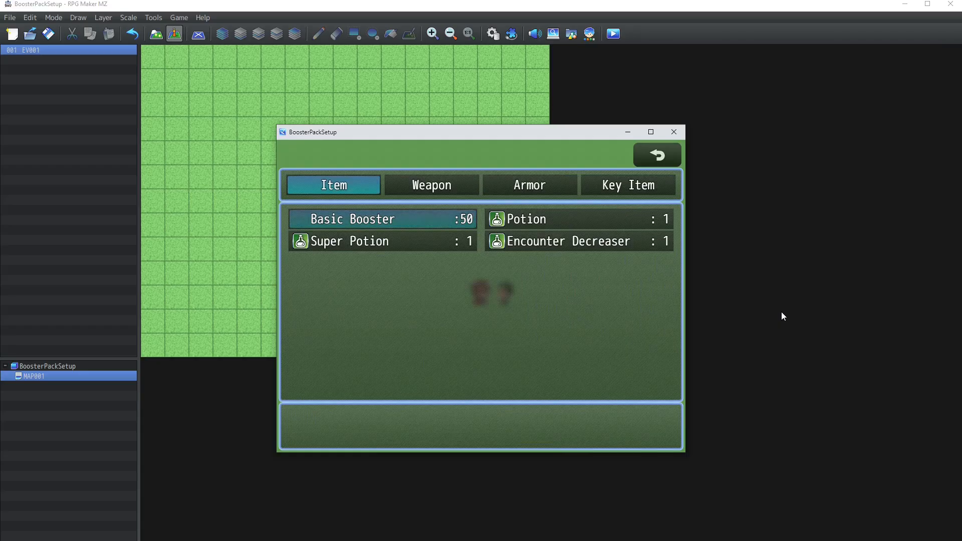
key(Return)
key(Return)
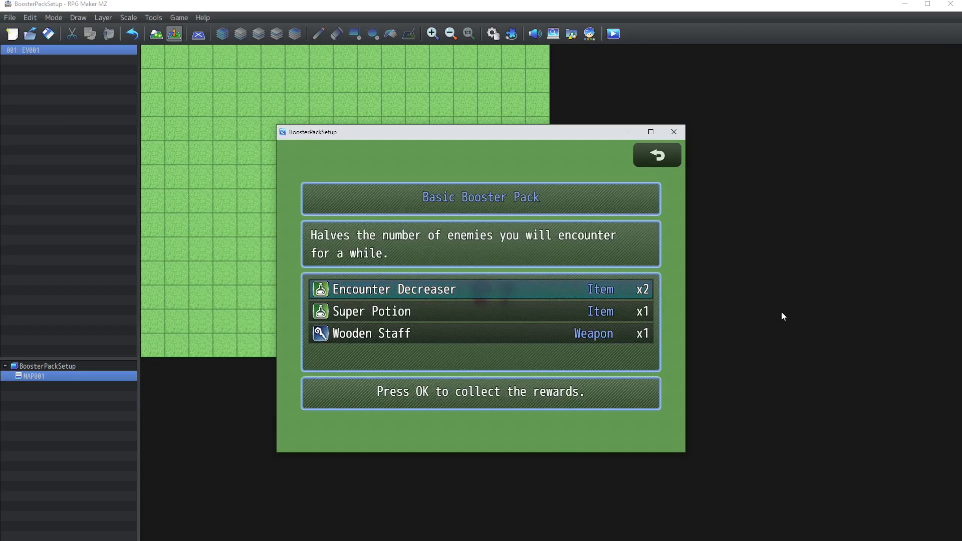
key(Return)
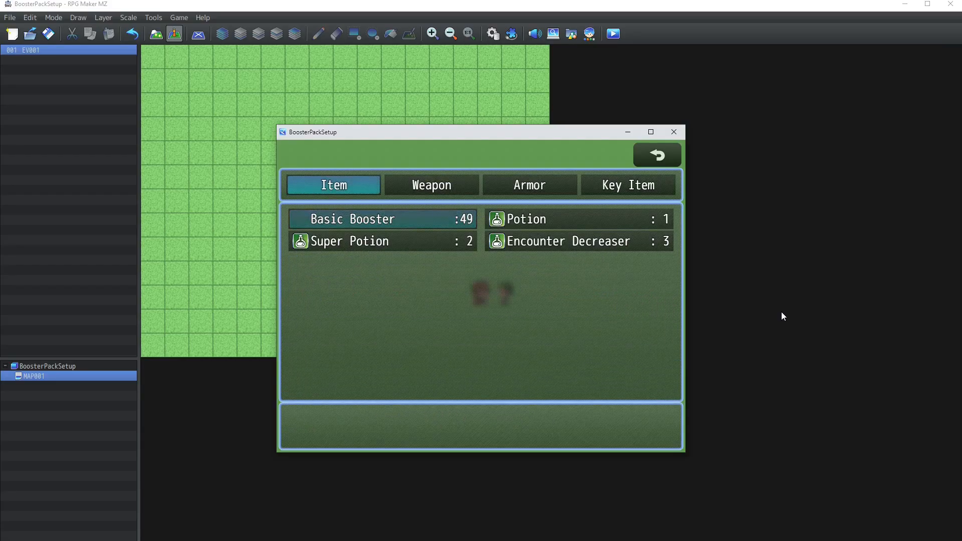
Open three more Basic Boosters from the inventory one after another, collecting each pack's rewards.
key(Return)
key(Return)
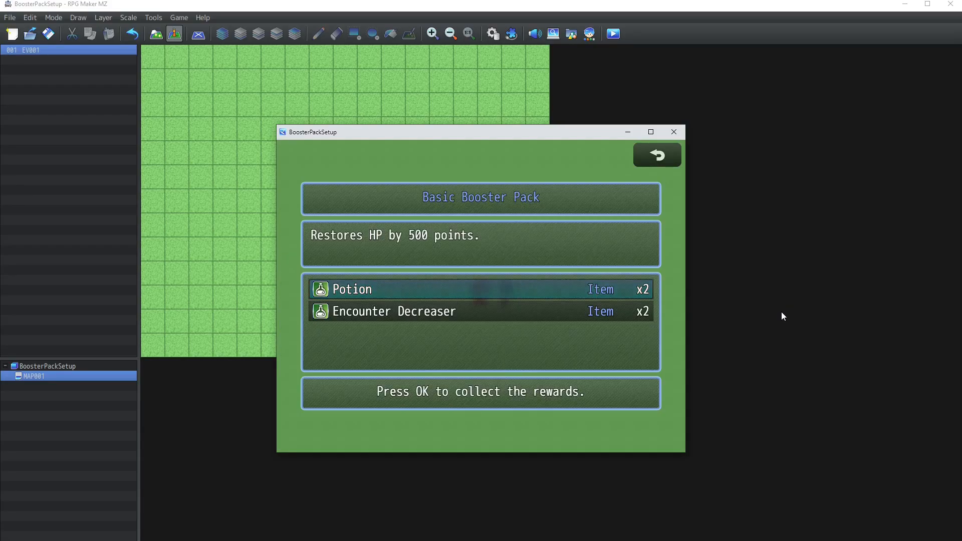
key(Return)
key(Return)
key(Return)
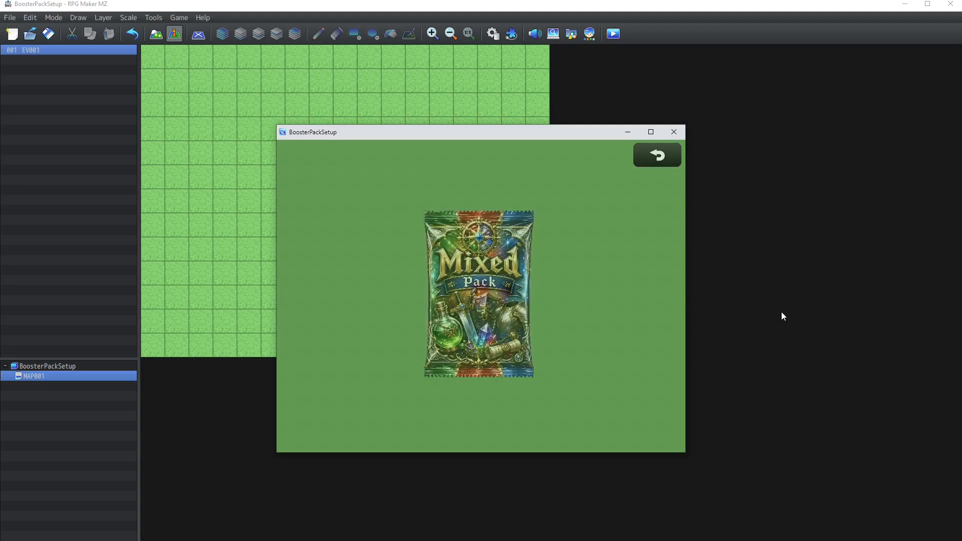
key(Return)
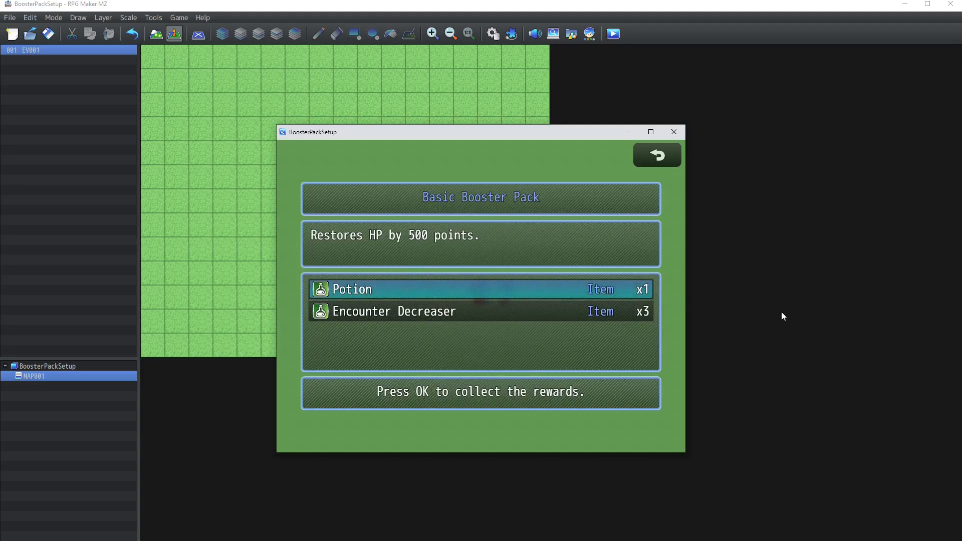
key(Return)
key(Return)
key(Return)
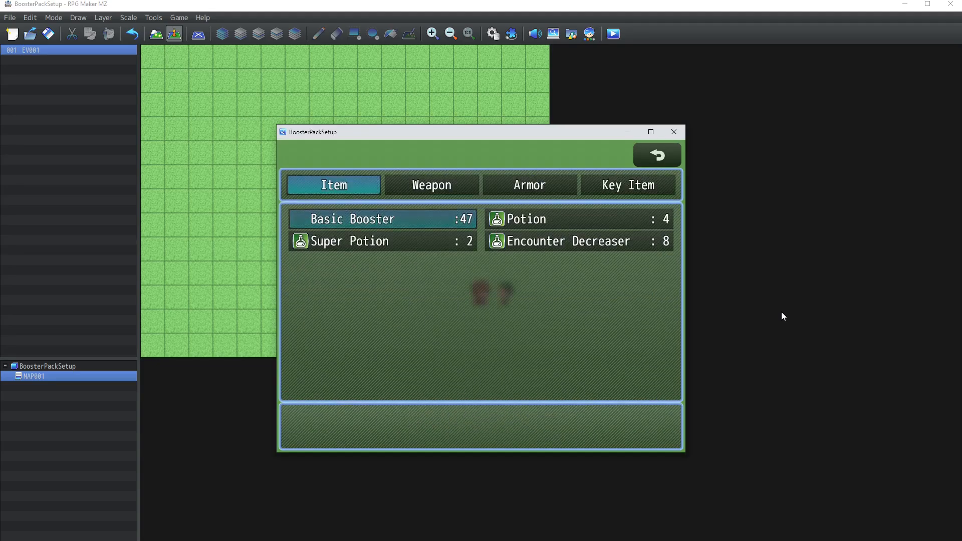
key(Return)
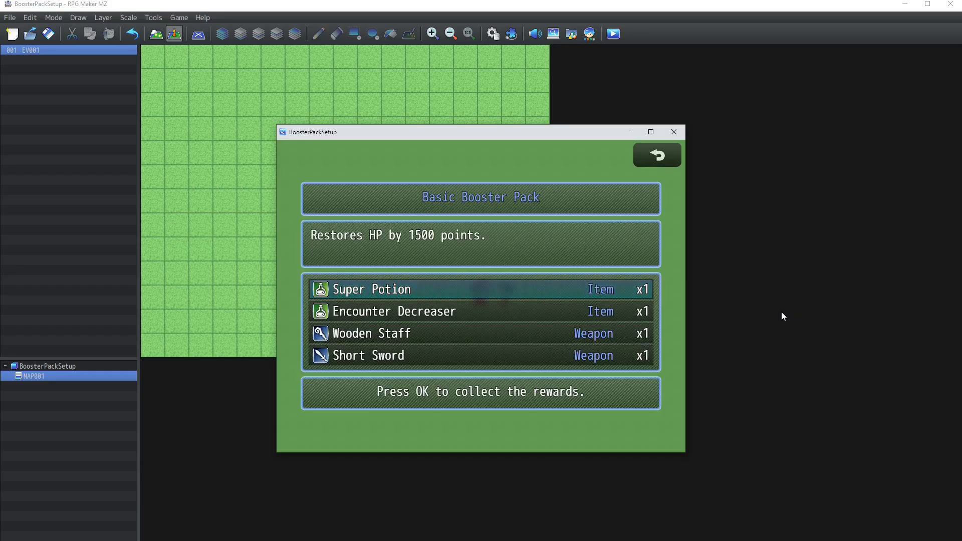